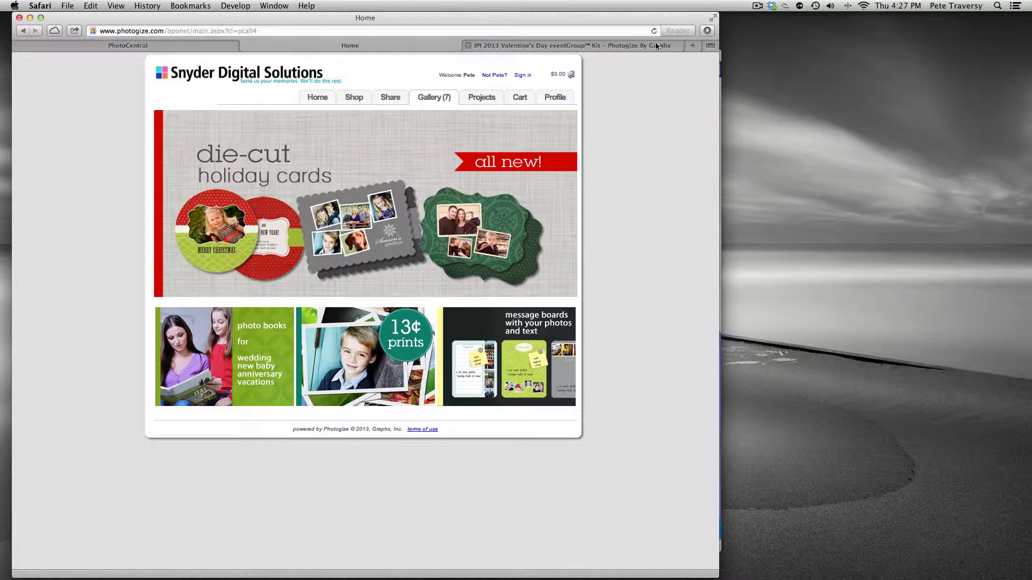
- Review the IPI 2013 Valentine's Day eventGroup Kit product page, including its license details and PhotoCentral Account ID field
click(602, 47)
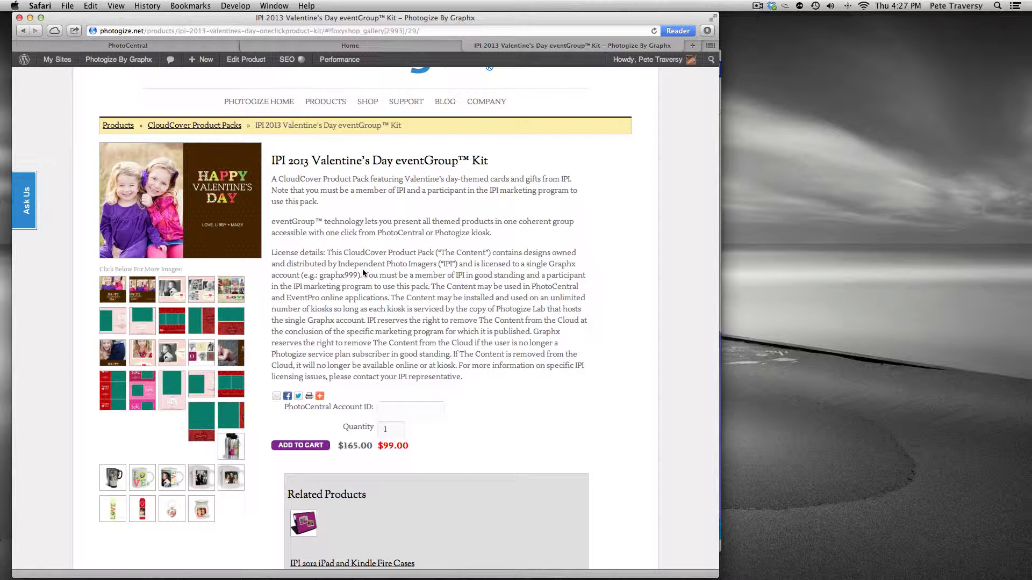
scroll(363, 273, up, 4)
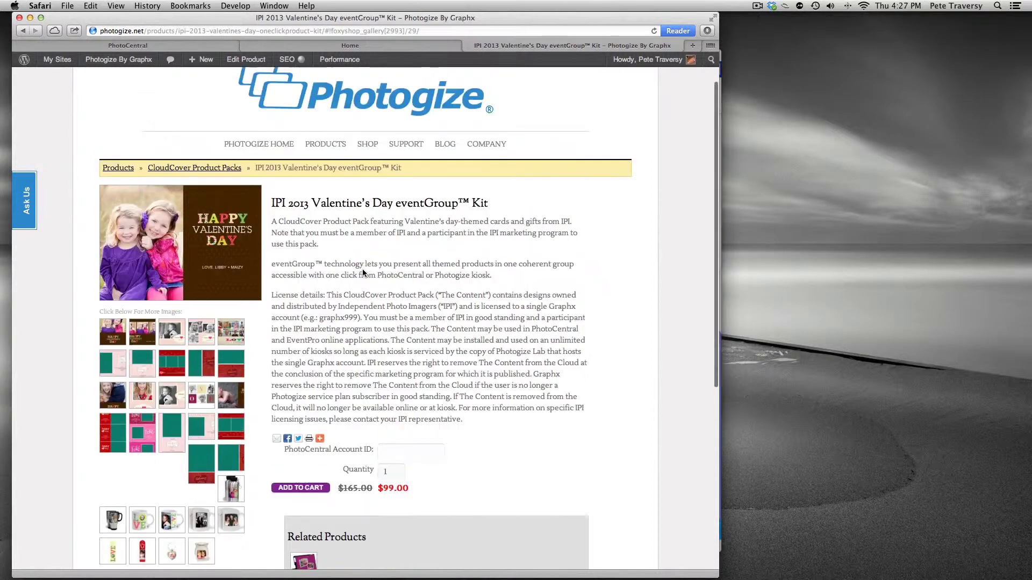
click(372, 140)
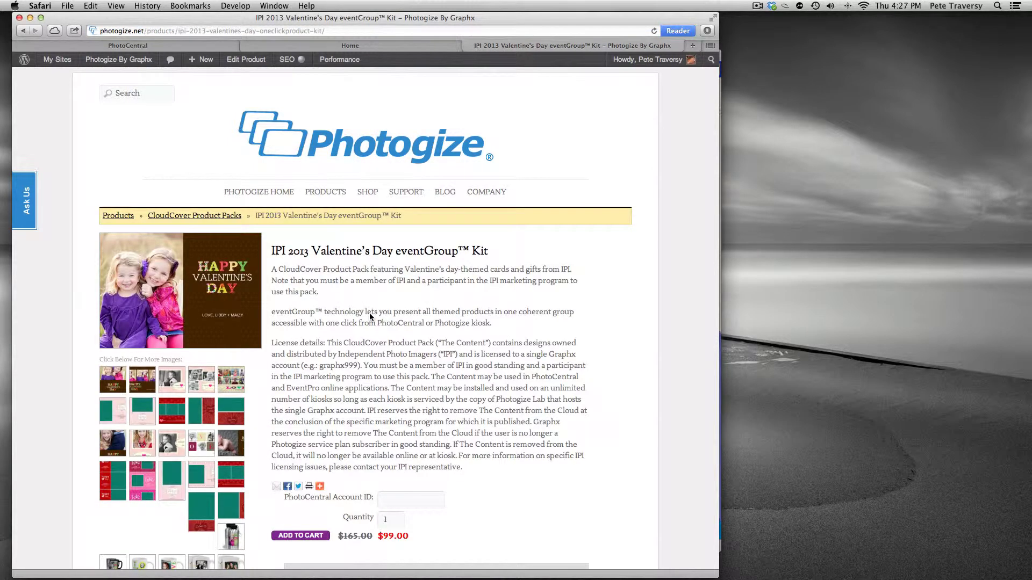
scroll(370, 313, down, 3)
click(427, 428)
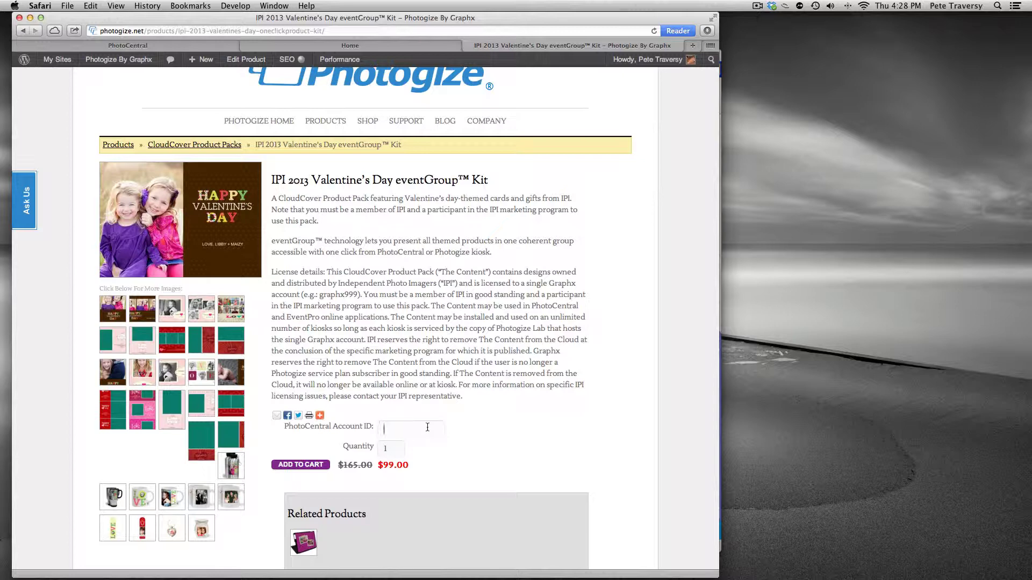
- Switch to Photogize Lab, open the PCALL4 Sandbox product sheet and filter its products by "ipi 2013"
key(super+Tab)
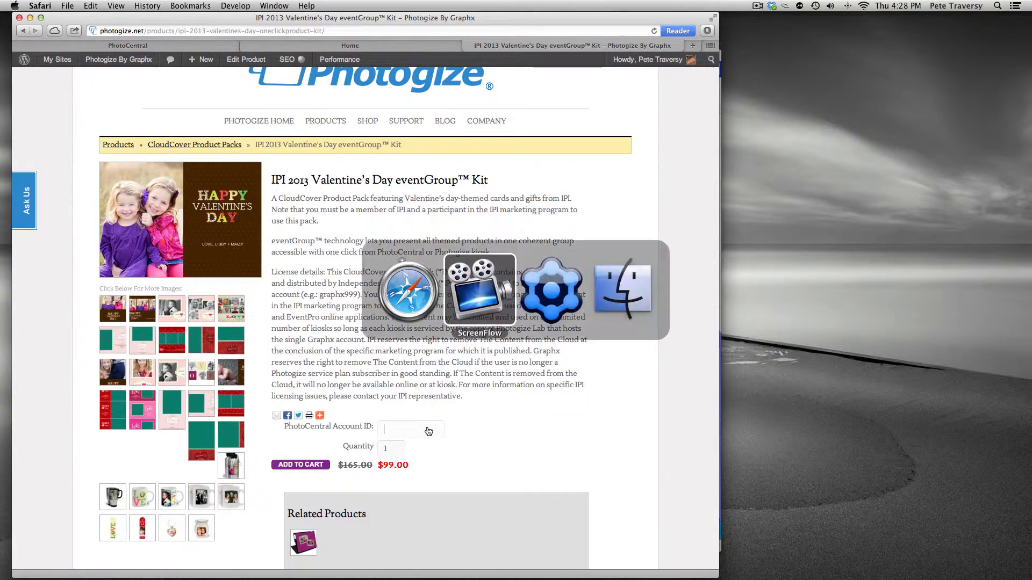
key(super+Tab)
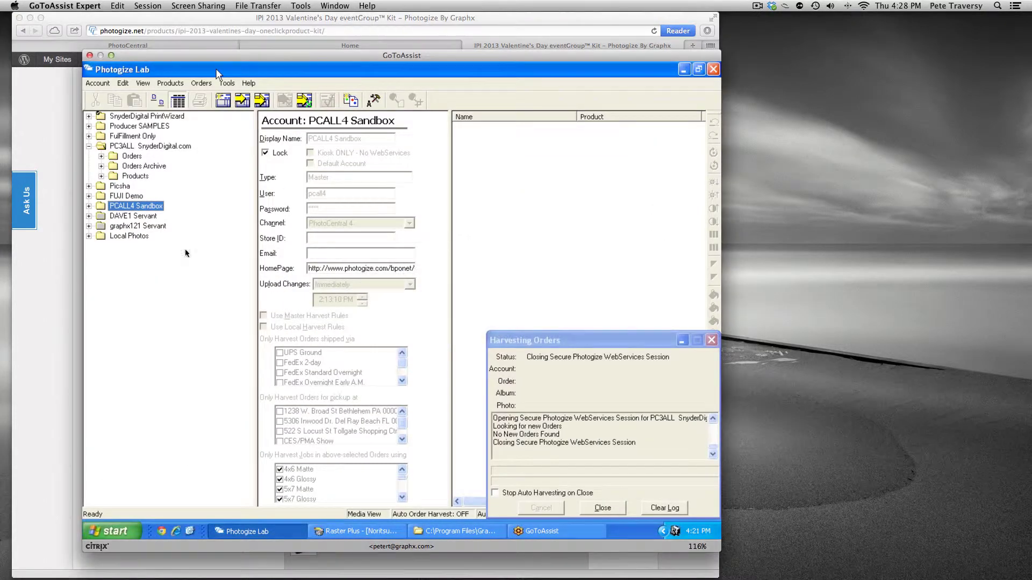
click(148, 209)
key(Escape)
click(353, 101)
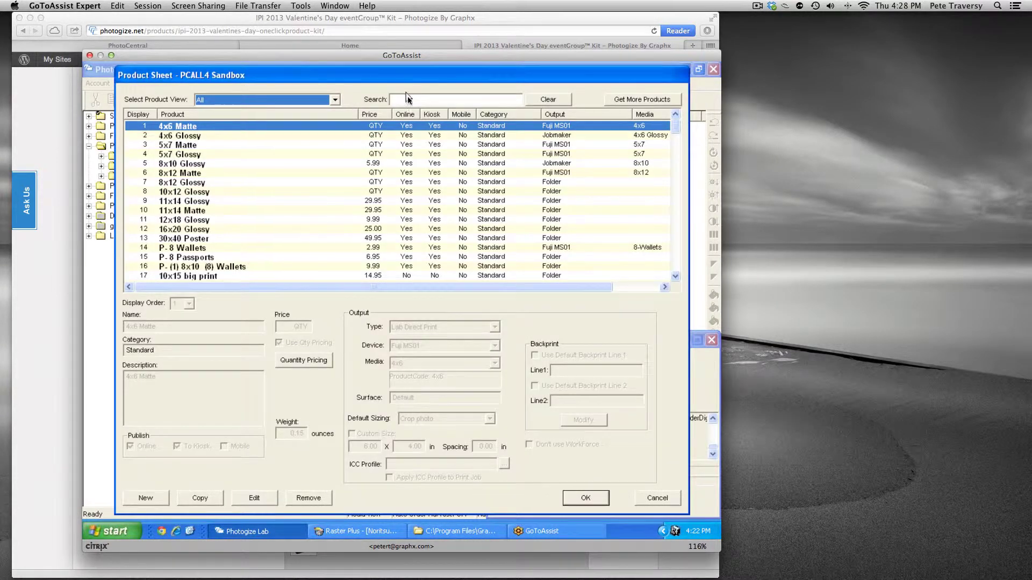
click(495, 114)
text(i)
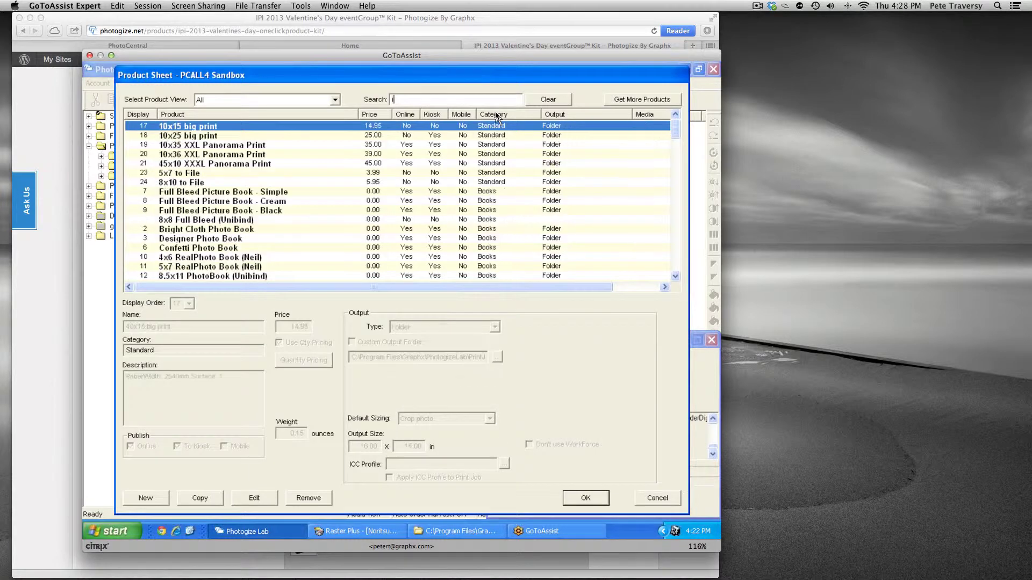
text(pi 2013)
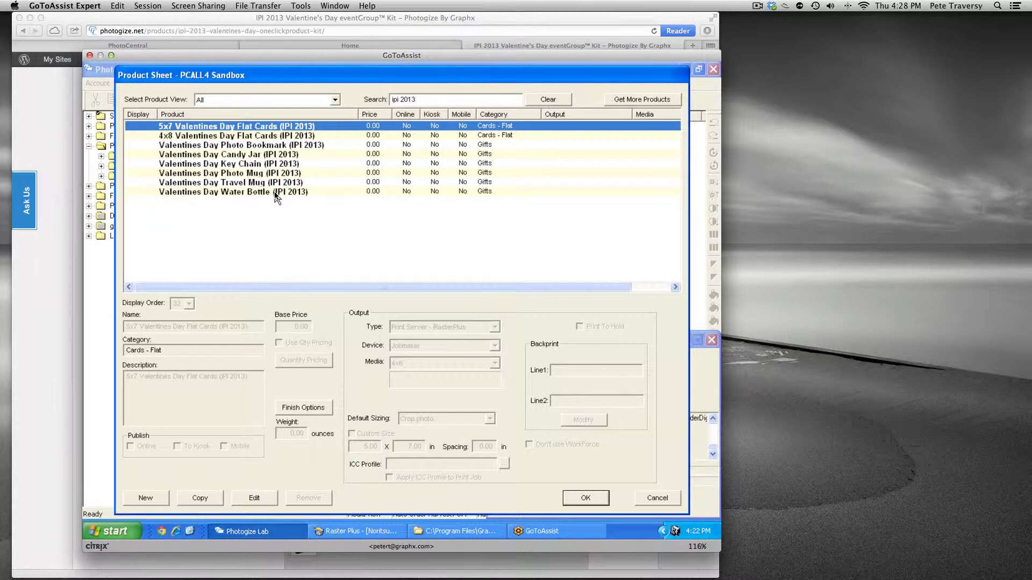
- Give the 5x7 and 4x8 Valentines Day Flat Cards a base price of 0.99, Folder output, and online and kiosk publishing
click(243, 137)
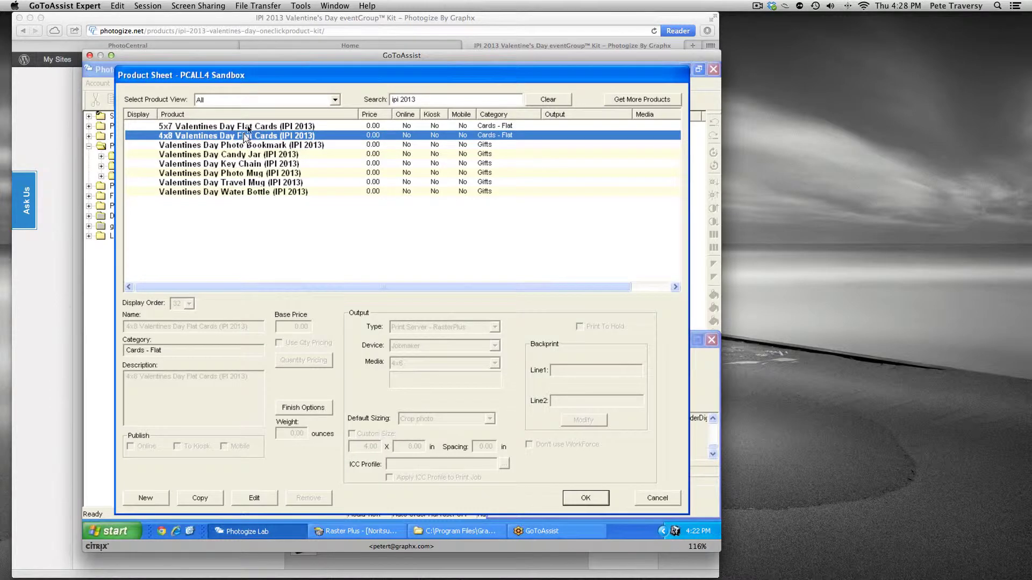
ctrl+click(249, 129)
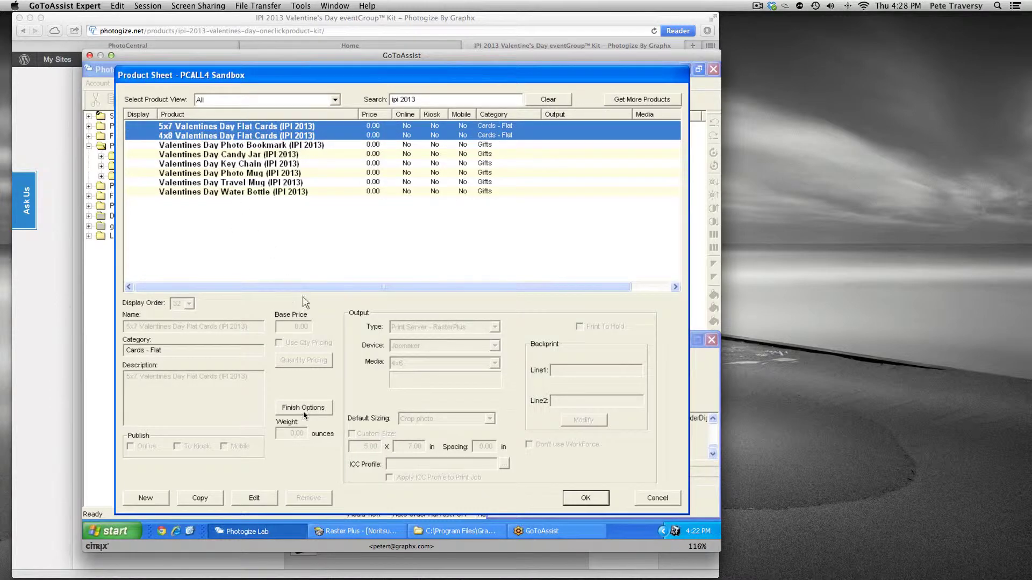
click(263, 498)
double_click(293, 327)
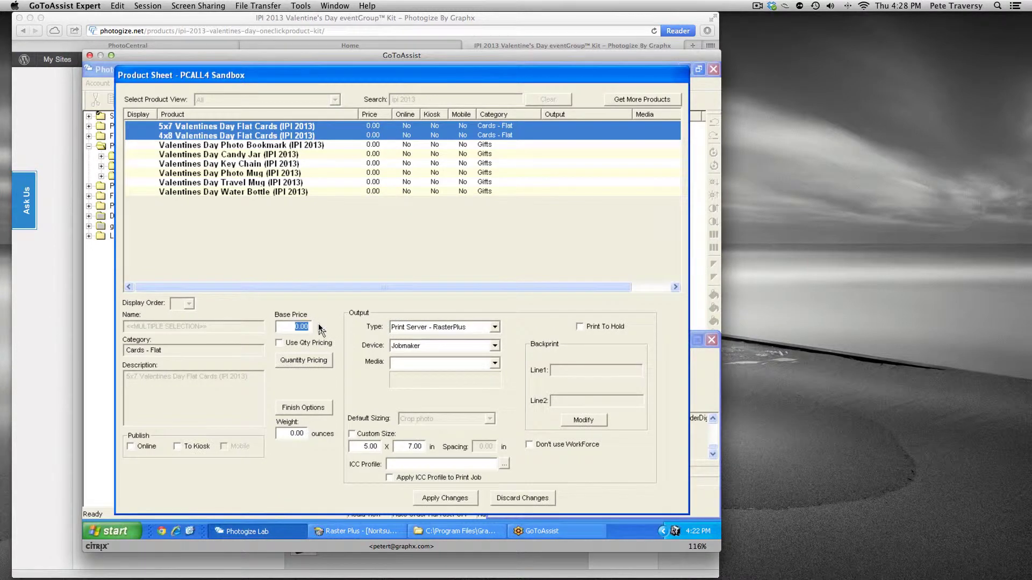
text(.99)
click(129, 446)
click(192, 449)
click(449, 499)
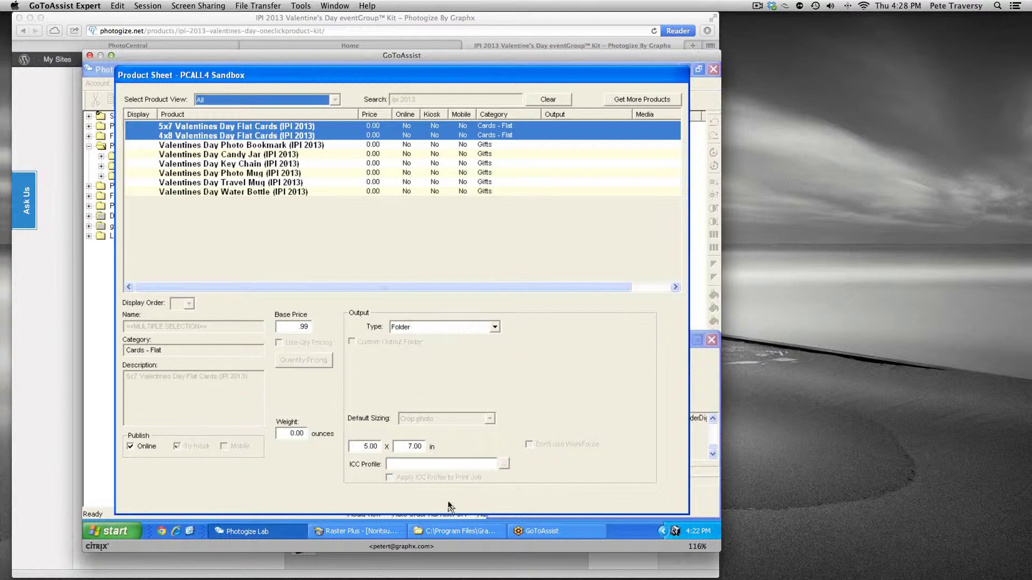
- Give the six Valentines Day gift products, Photo Bookmark through Water Bottle, a base price of 9.99, Folder output, and online and kiosk publishing
click(276, 146)
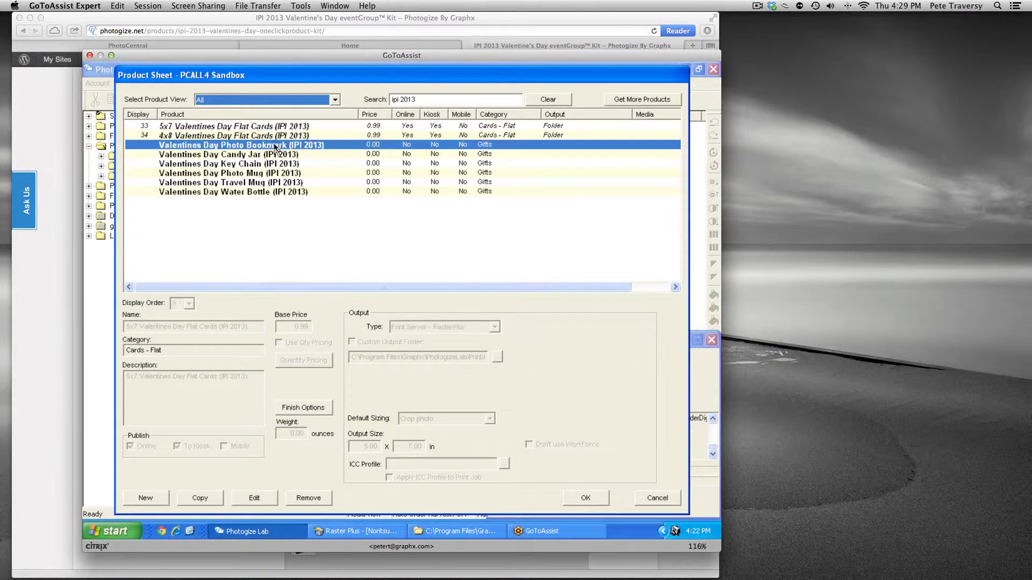
shift+click(274, 193)
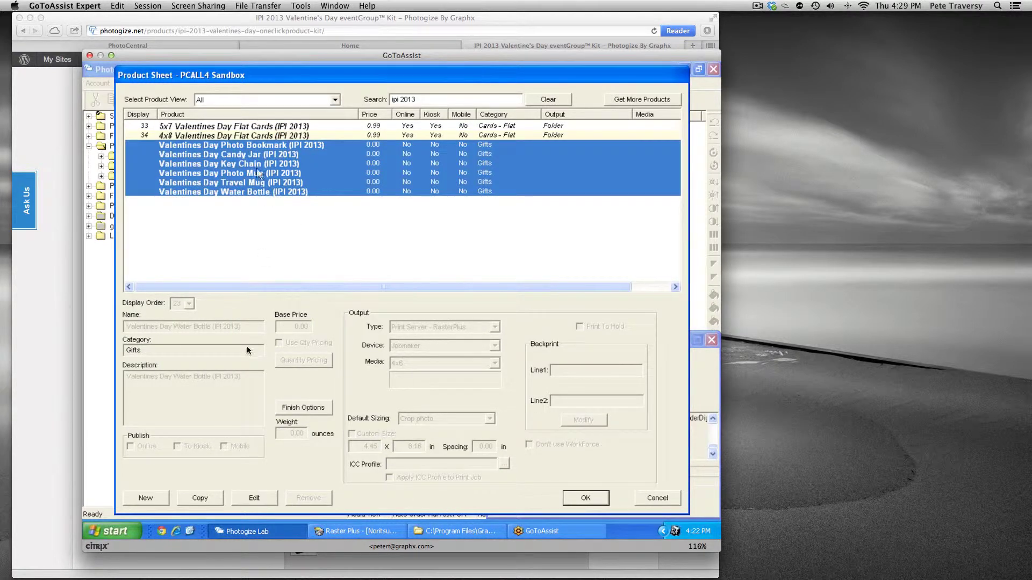
click(254, 500)
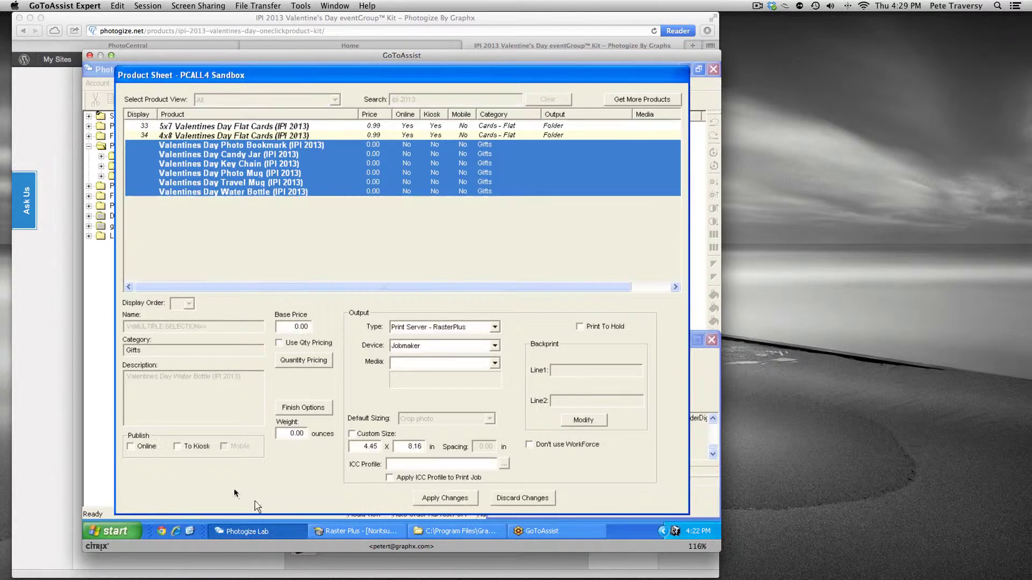
click(142, 447)
click(196, 449)
text(9.99)
click(417, 327)
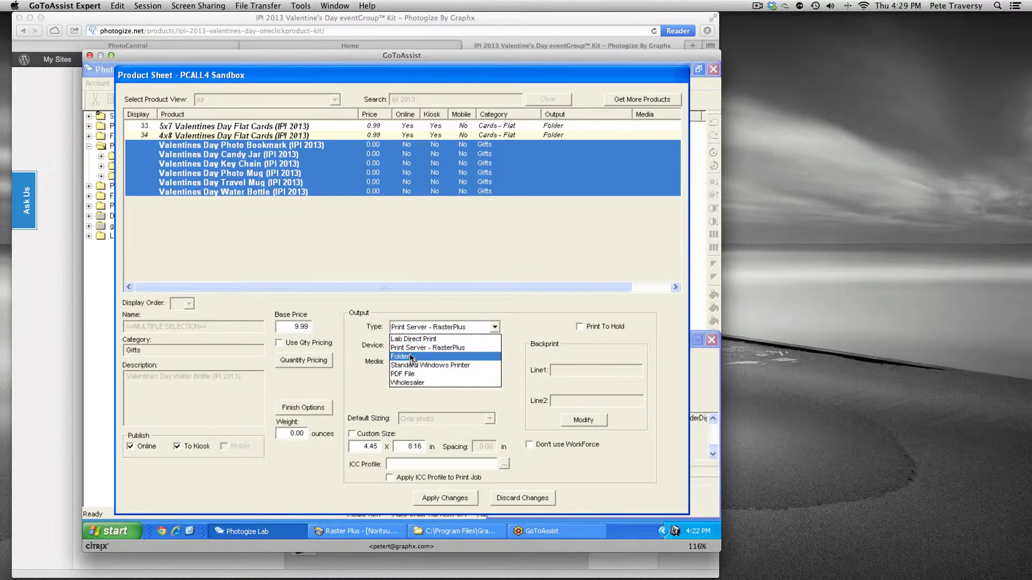
click(412, 357)
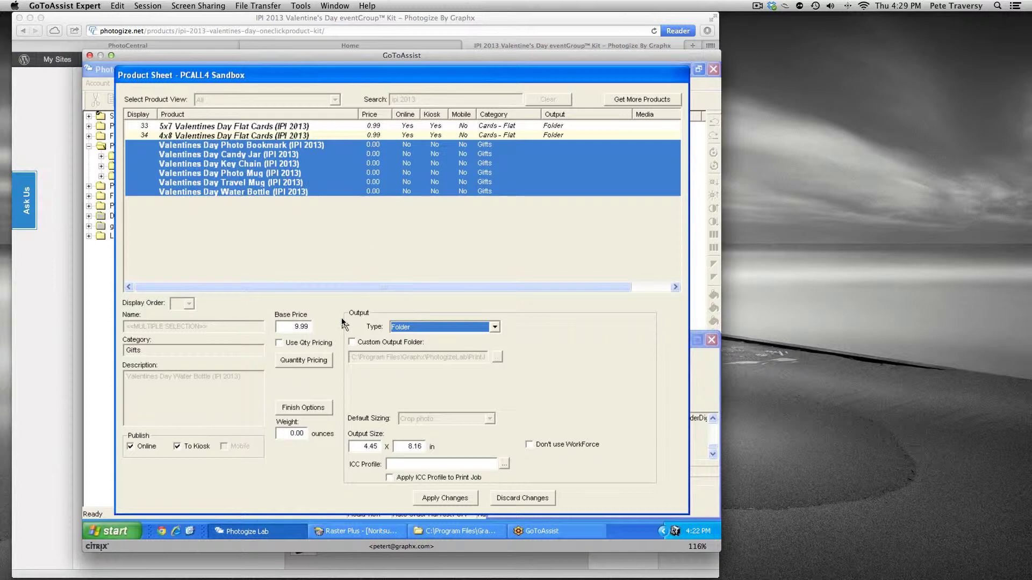
click(456, 501)
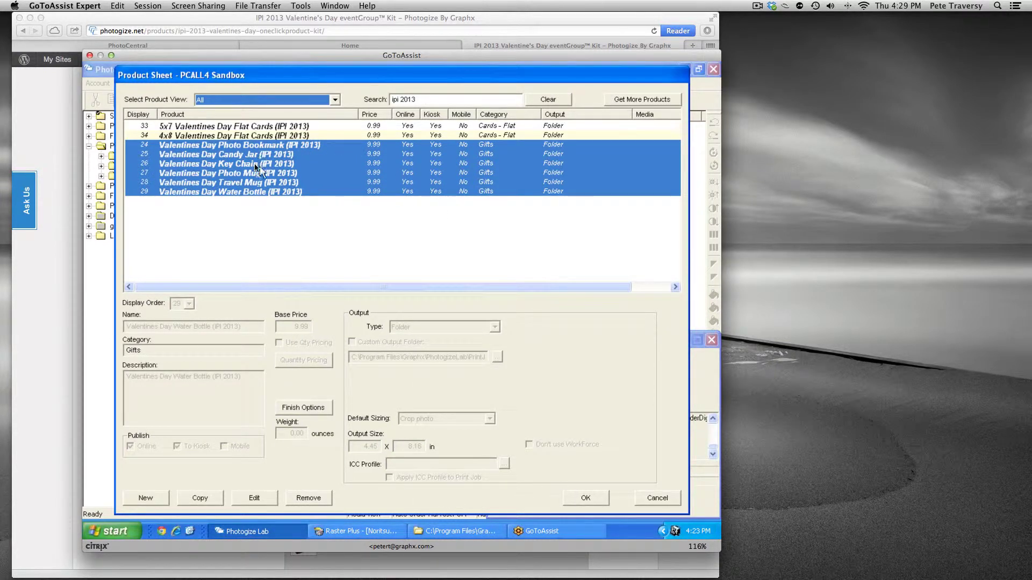
- Set the display order of the 5x7 Valentines Day Flat Cards to 1 and apply the change
click(227, 127)
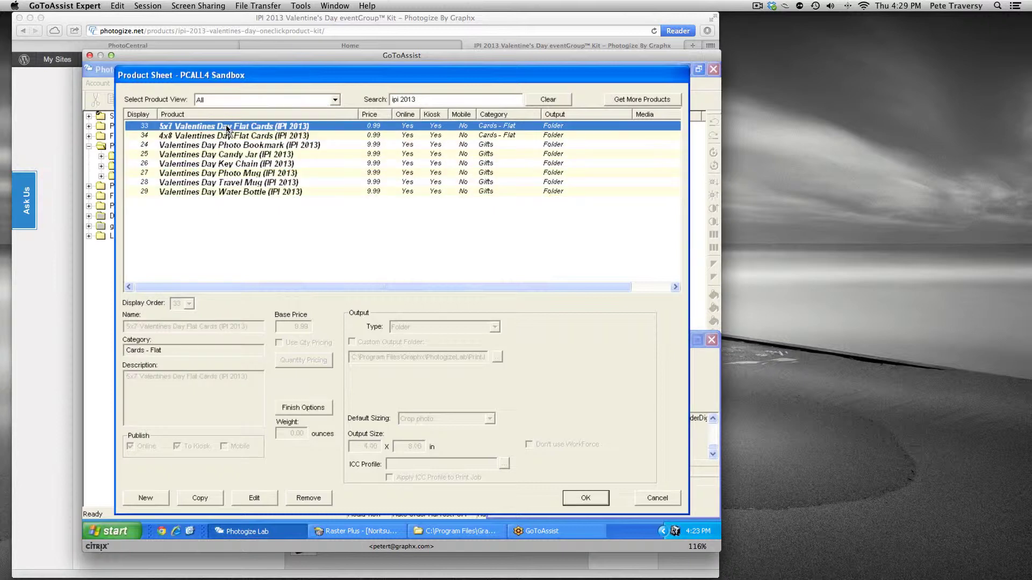
click(254, 498)
click(188, 304)
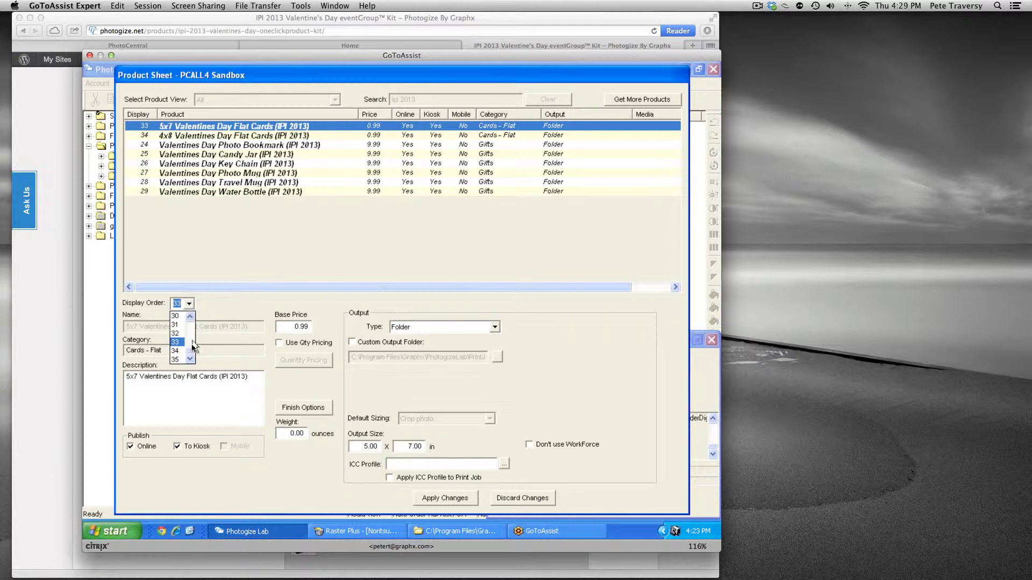
drag(192, 349, 195, 319)
click(179, 318)
click(442, 499)
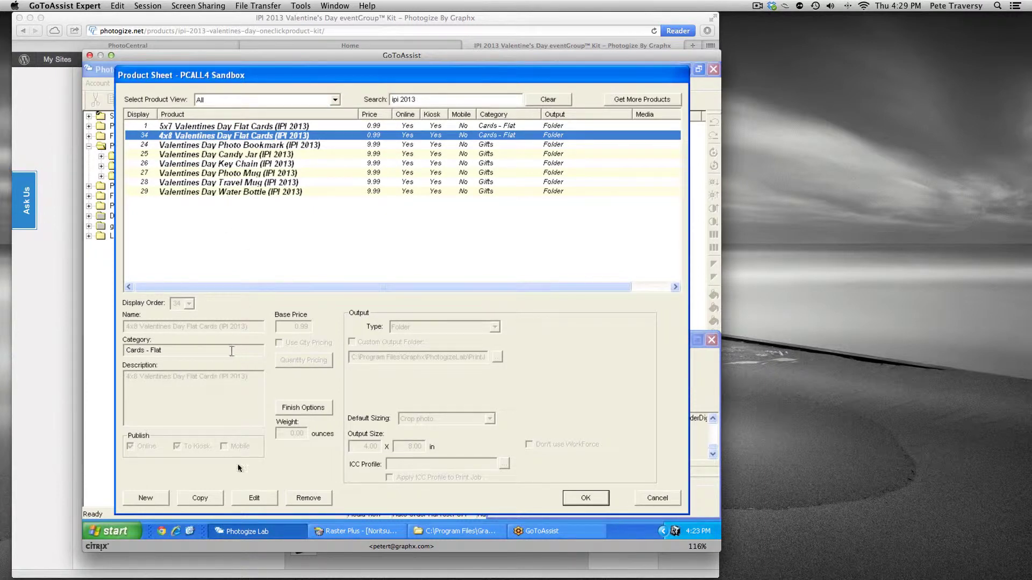
- Set the display order of the 4x8 Valentines Day Flat Cards to 2 and save the product sheet
click(254, 498)
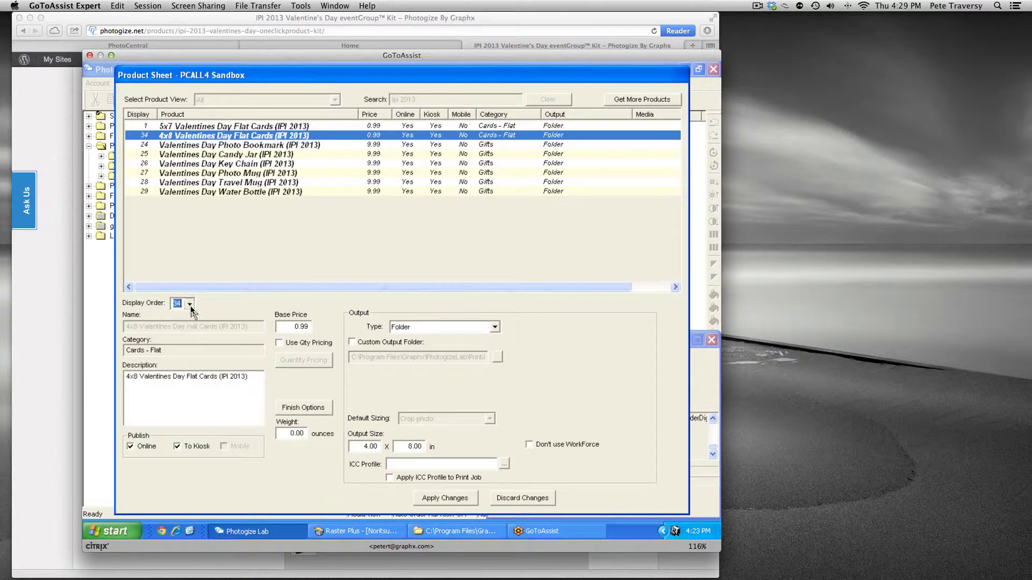
click(189, 305)
scroll(194, 319, up, 9)
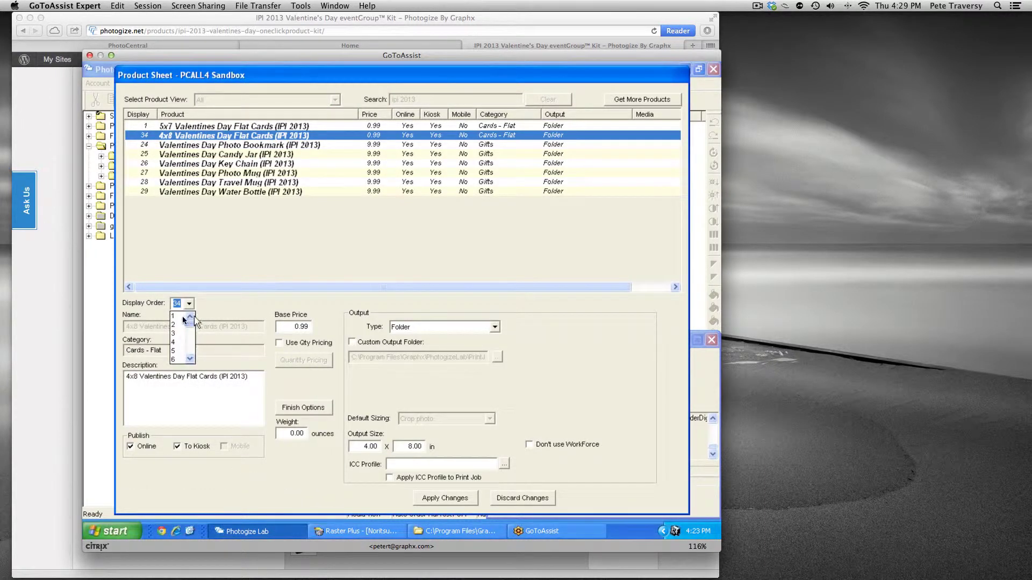
click(178, 327)
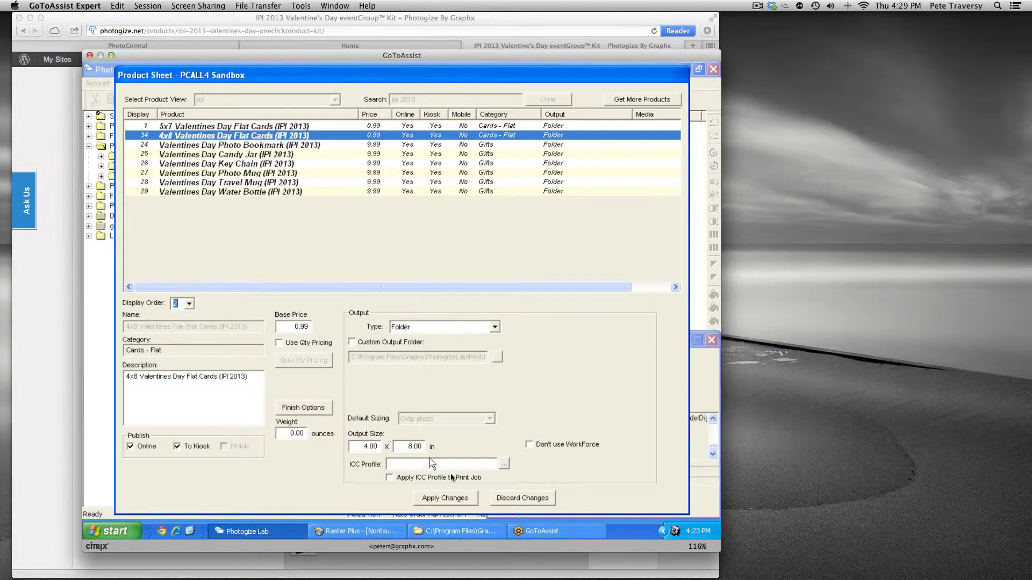
click(456, 498)
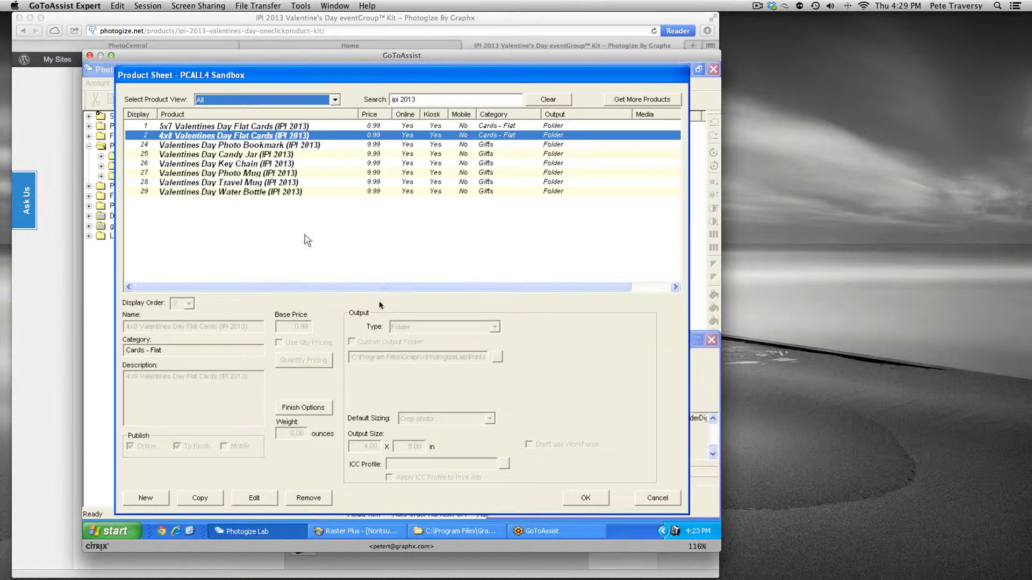
click(588, 499)
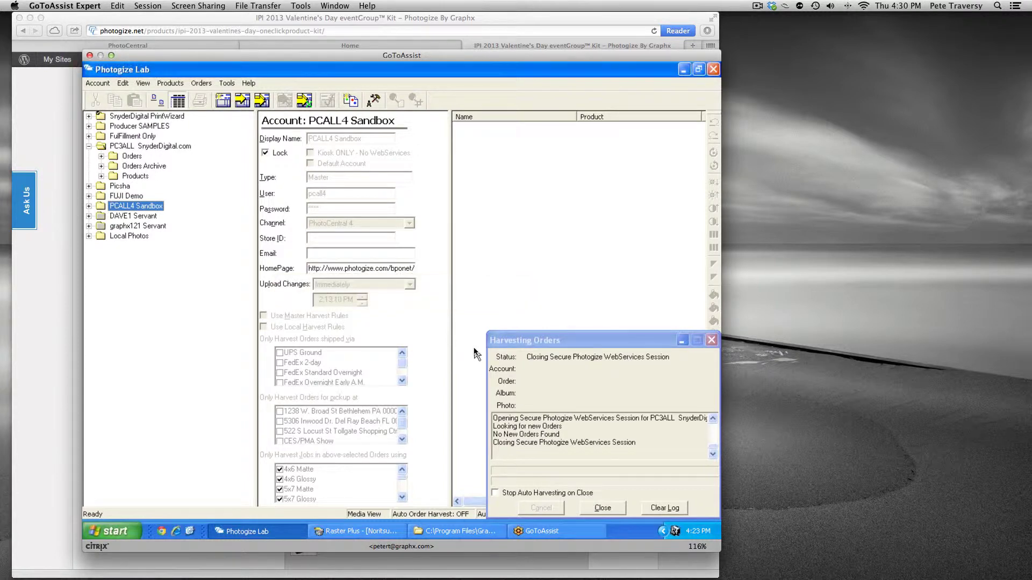
- Switch to the Snyder Digital Solutions storefront in Safari and examine the shop's card and gift listings for the Valentine's Day products
click(343, 46)
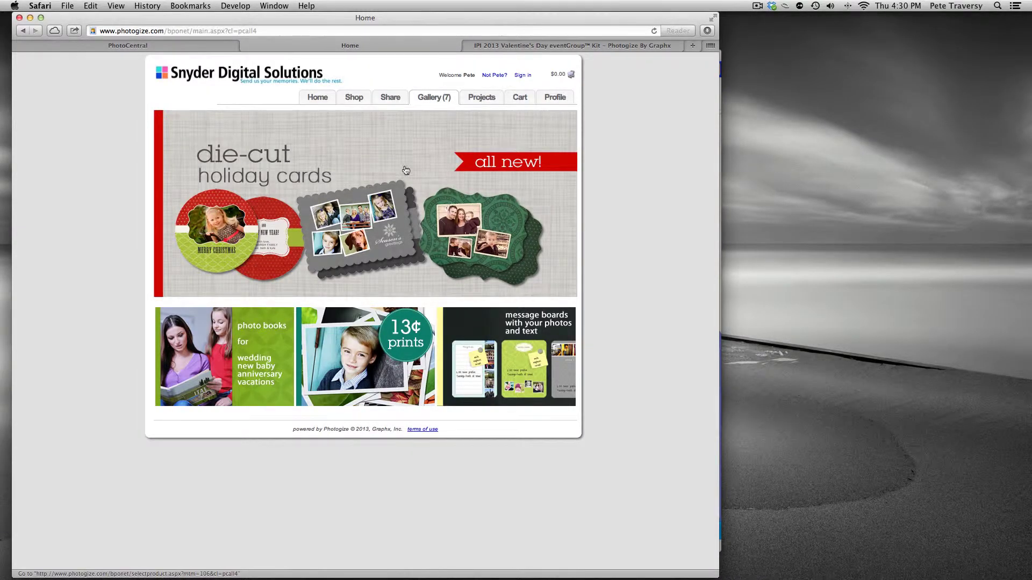
click(359, 101)
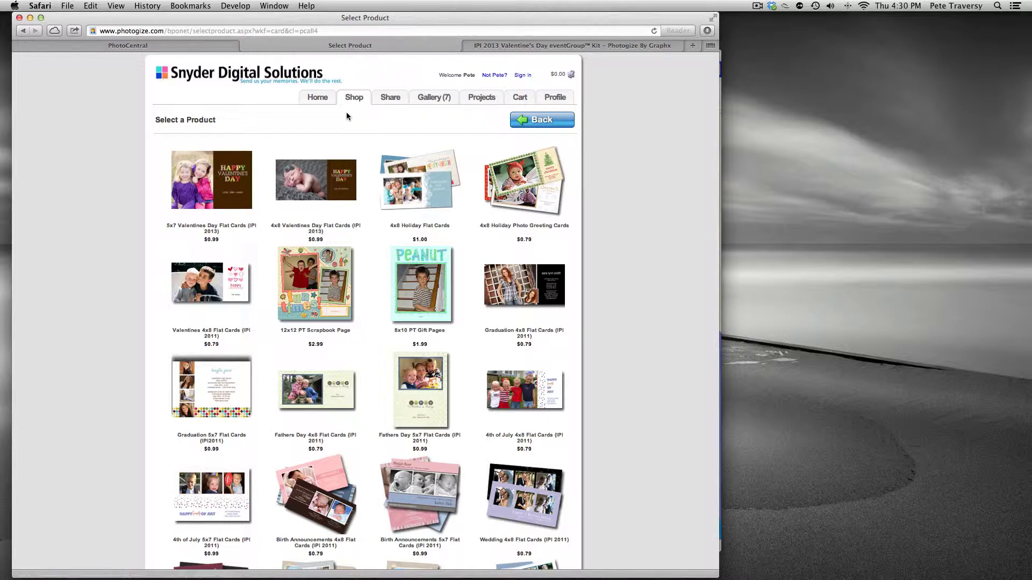
click(360, 97)
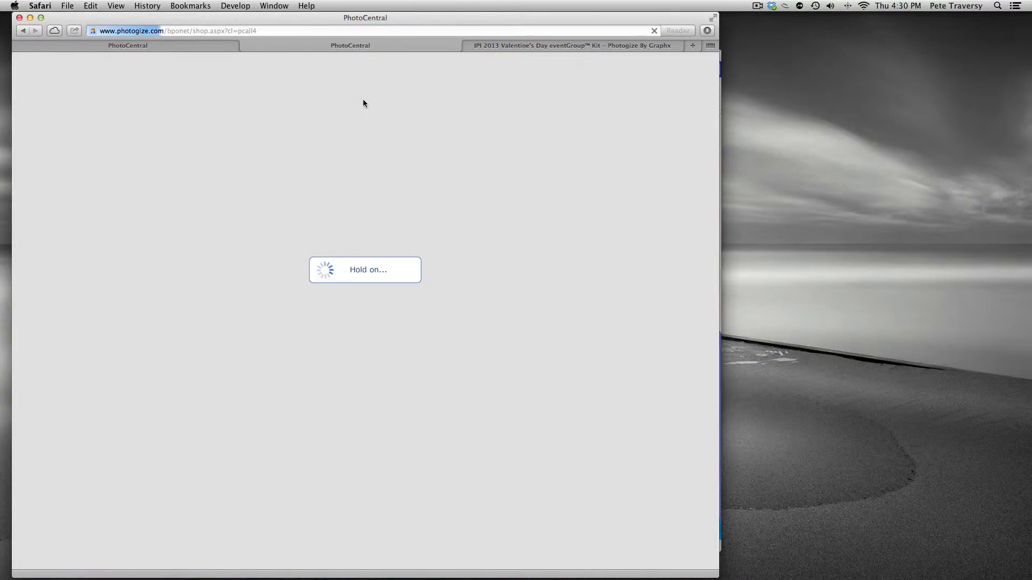
click(465, 273)
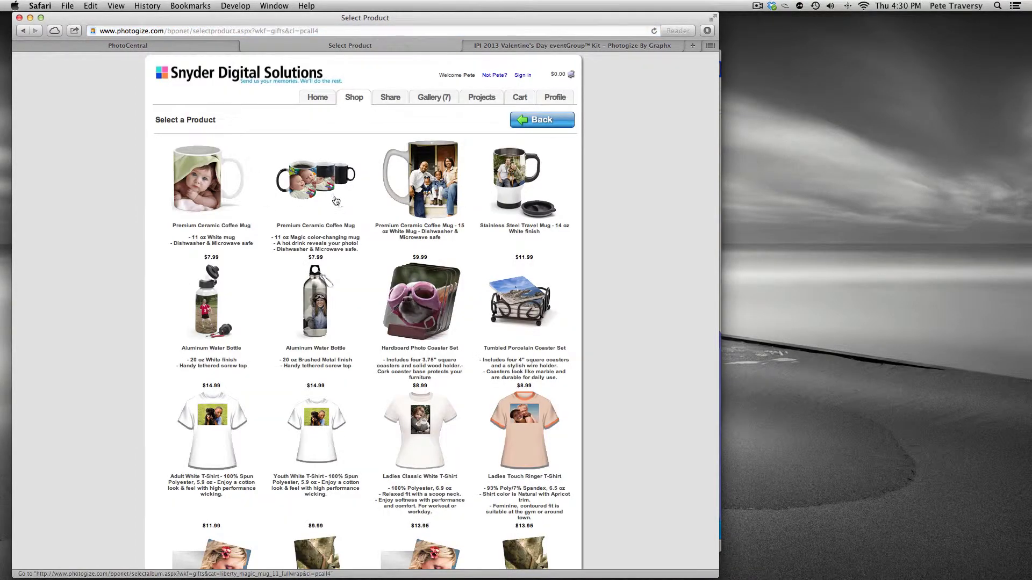
scroll(459, 279, down, 10)
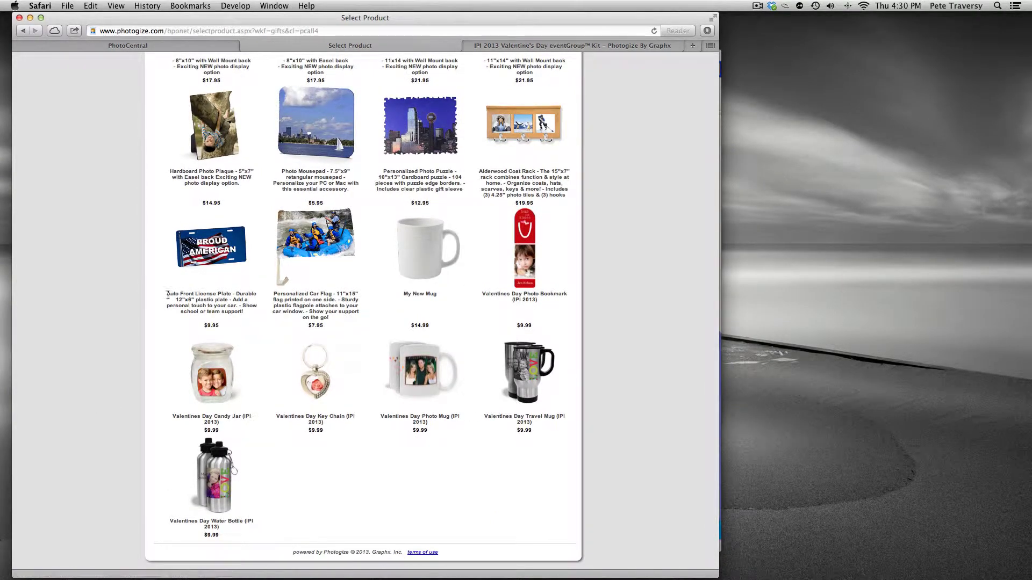
scroll(167, 295, up, 10)
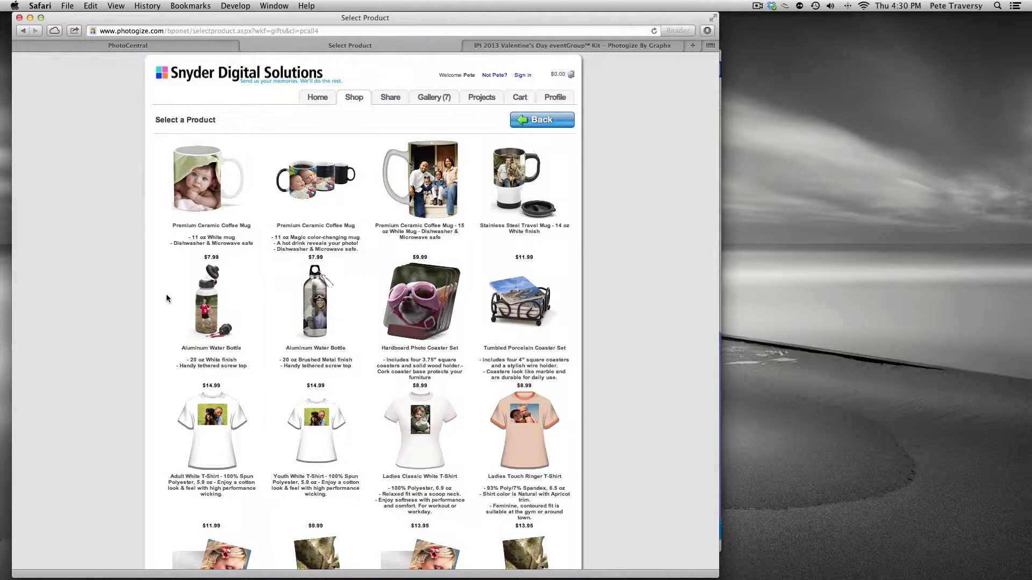
scroll(306, 369, down, 7)
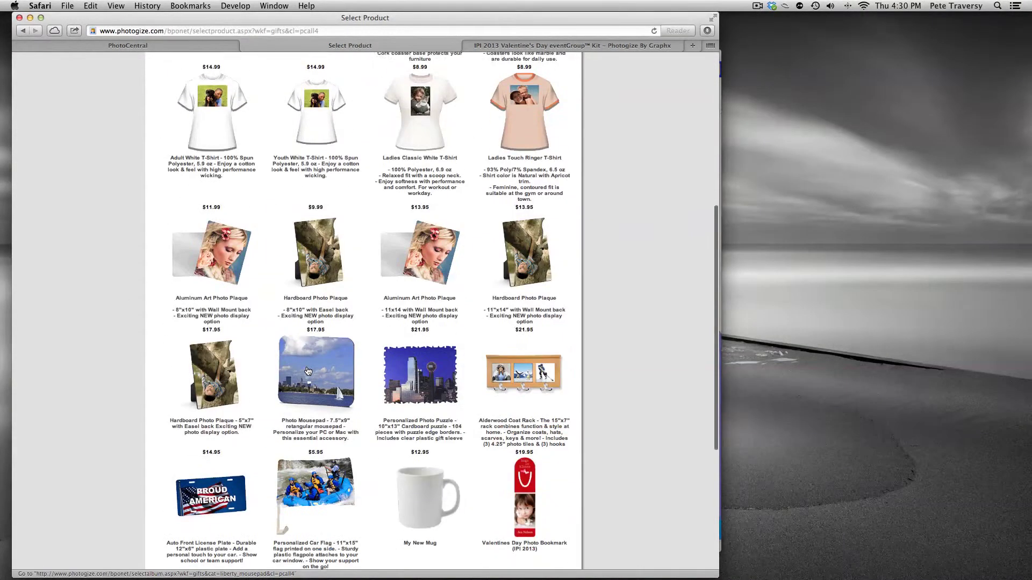
scroll(307, 369, up, 5)
scroll(307, 370, up, 3)
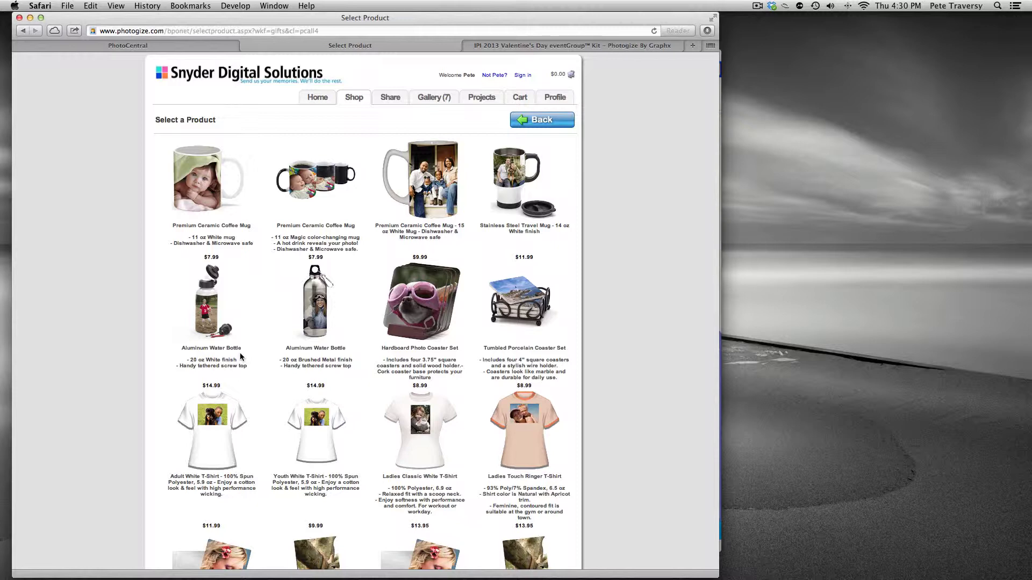
- Return the store to its home page and open the store account's Product Group Images list in RetailerCentral
click(319, 99)
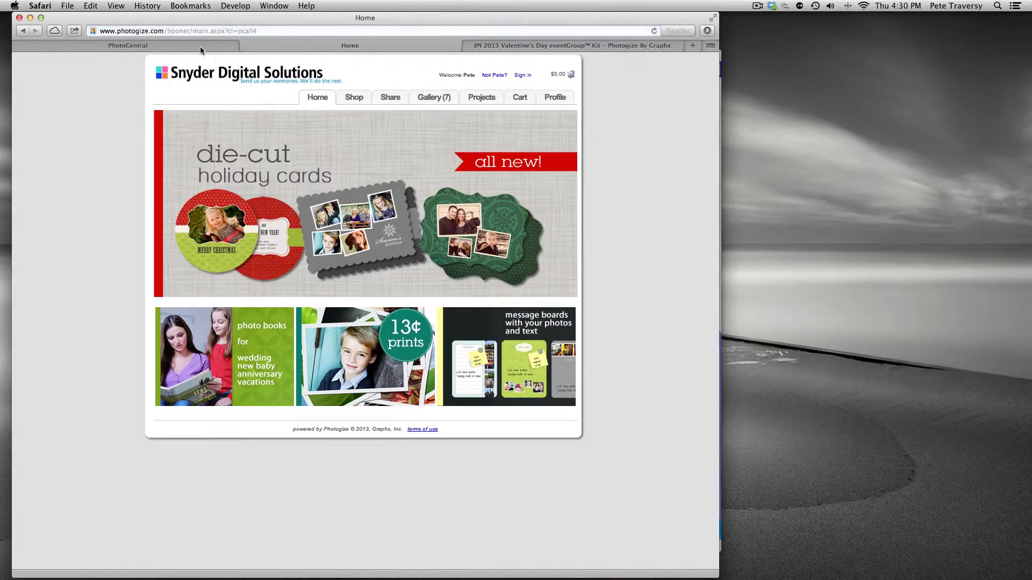
click(199, 47)
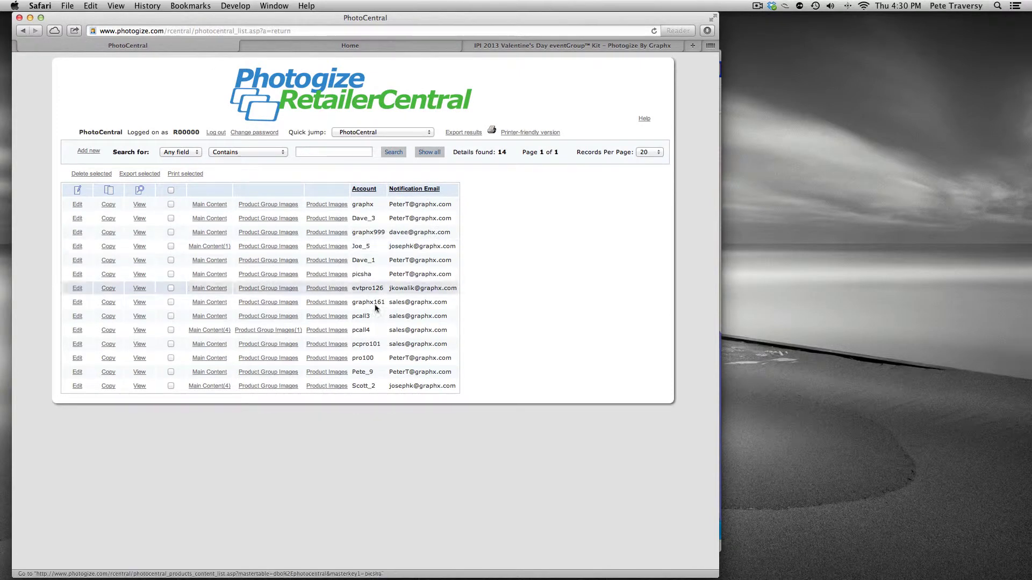
mouse_move(200, 333)
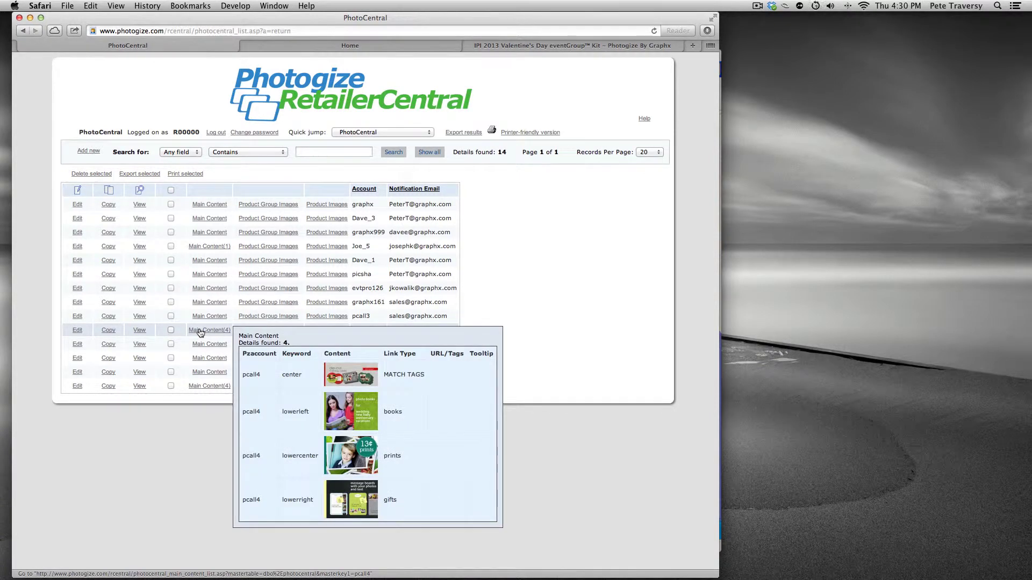
mouse_move(274, 331)
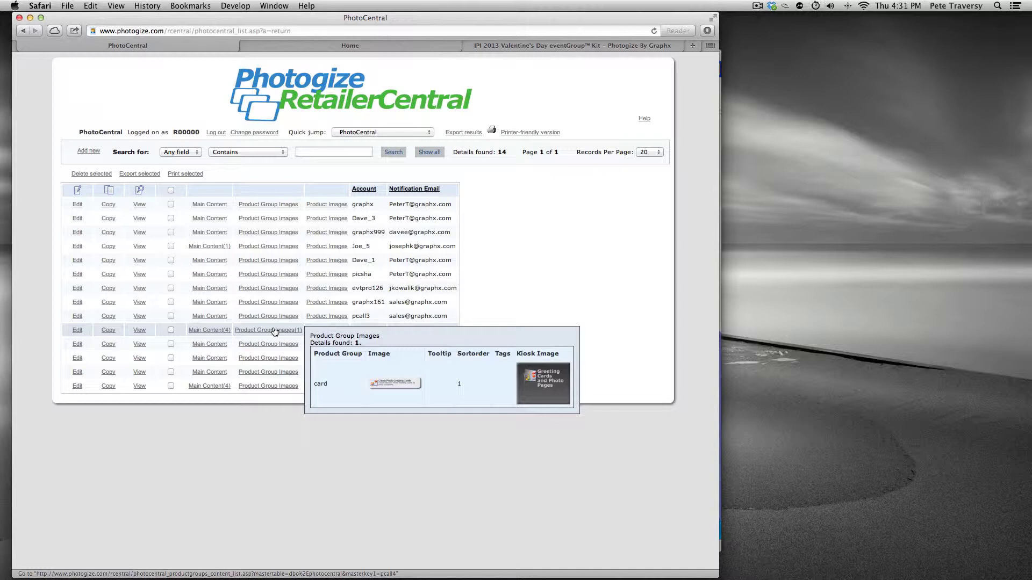
click(274, 331)
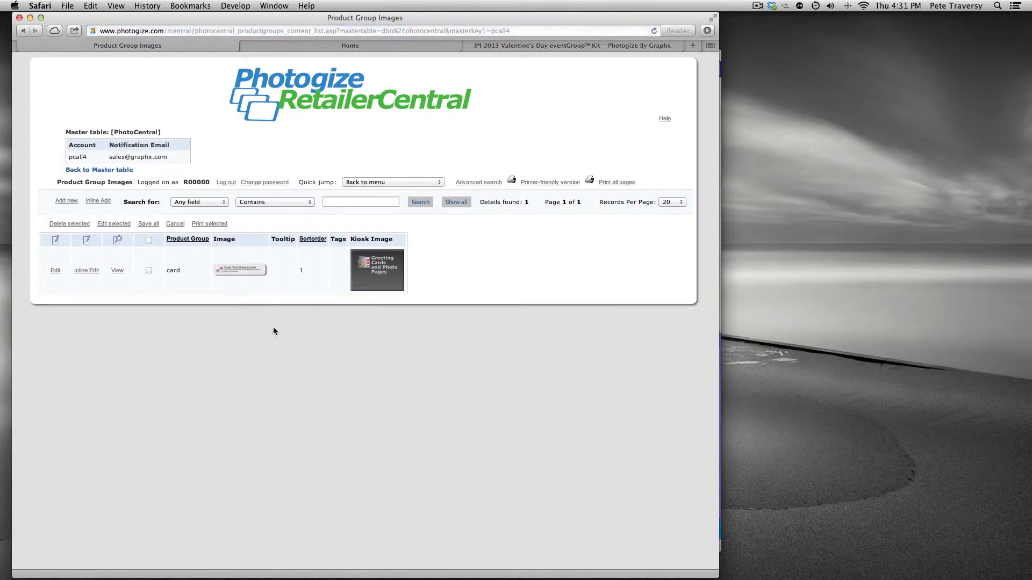
- Start a new product group image record with the product group MATCH TAGS and the tag "valentines"
click(66, 200)
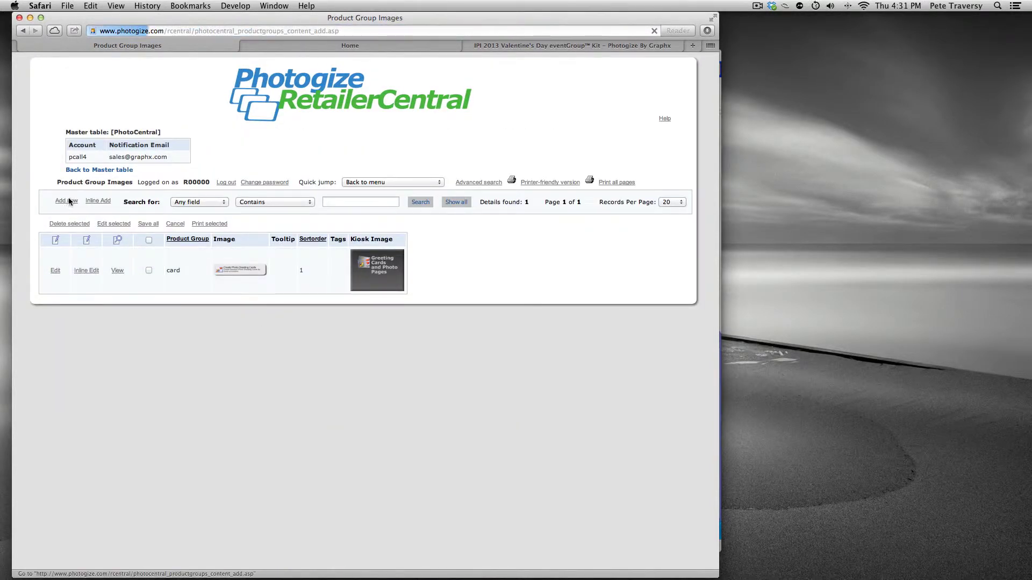
click(282, 174)
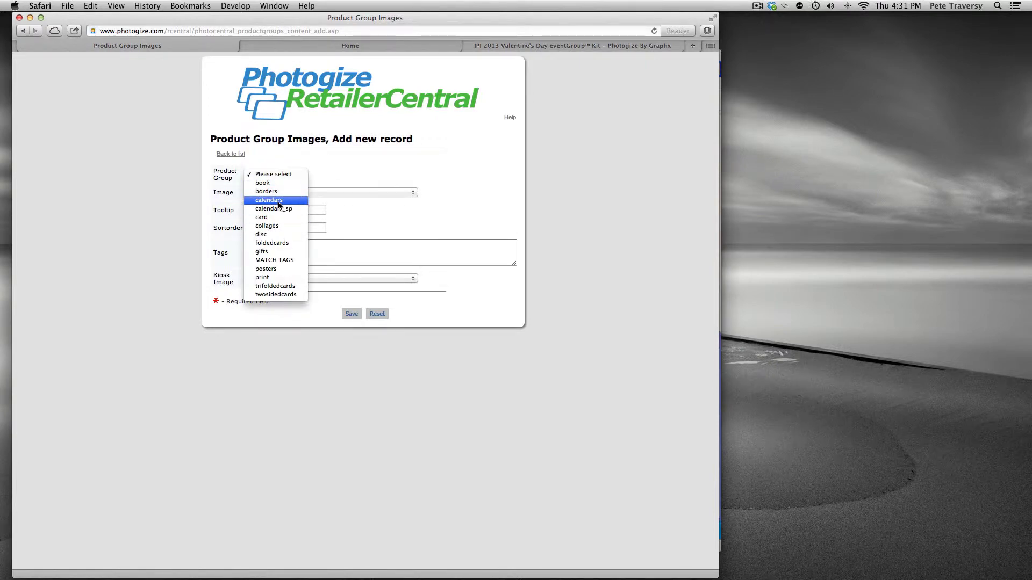
click(288, 260)
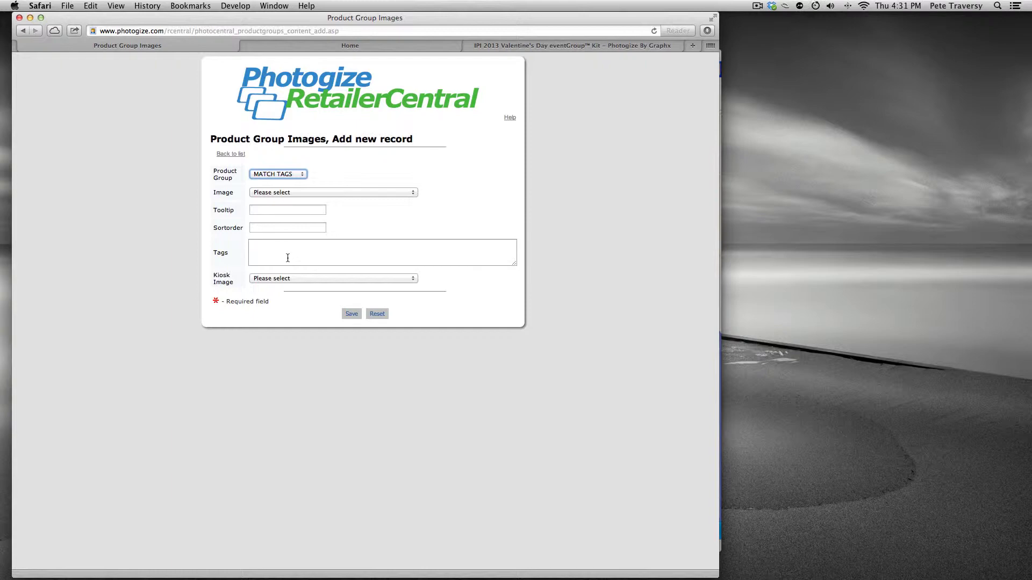
click(287, 258)
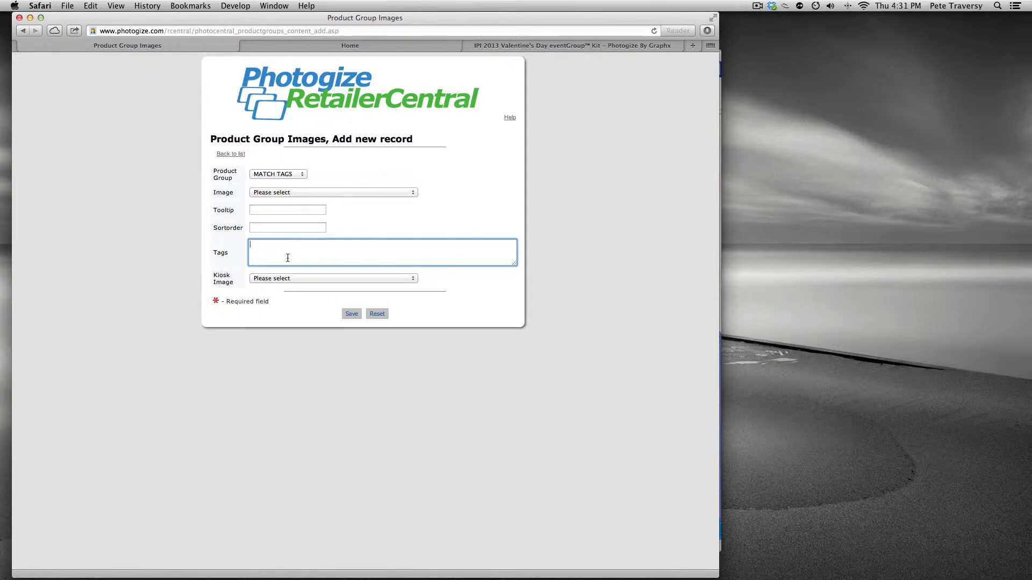
text(valentines)
- Assign the PC PROMO Valentine's Day Product Group image and the Kiosk PROMO Valentine's Day Product Group kiosk image to the record
click(299, 194)
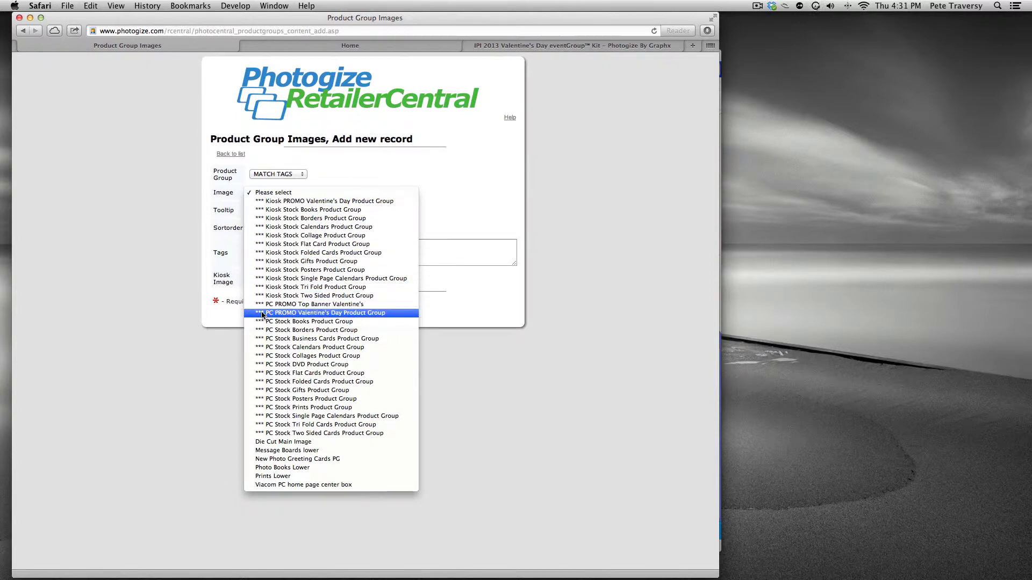
click(370, 315)
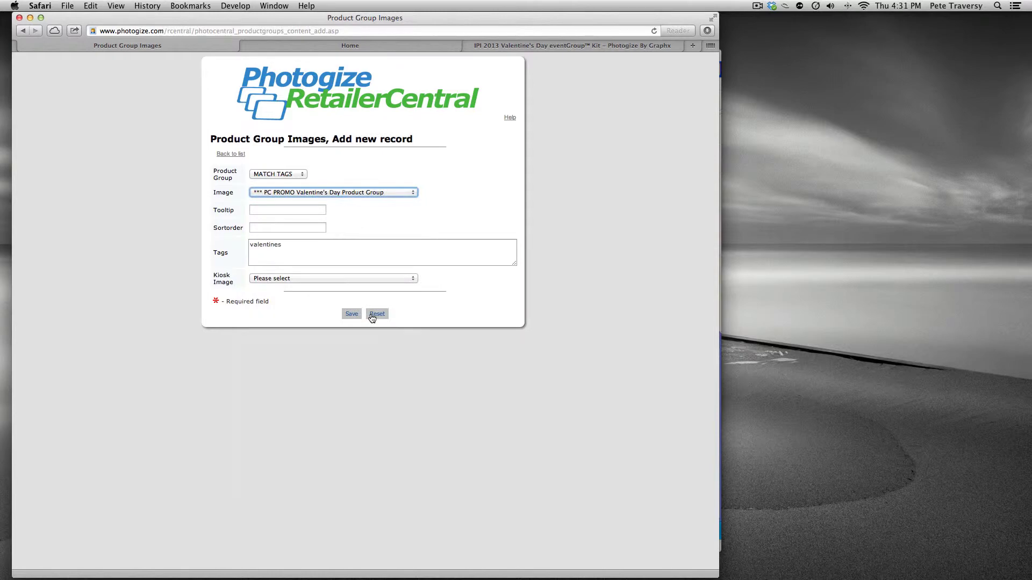
click(285, 279)
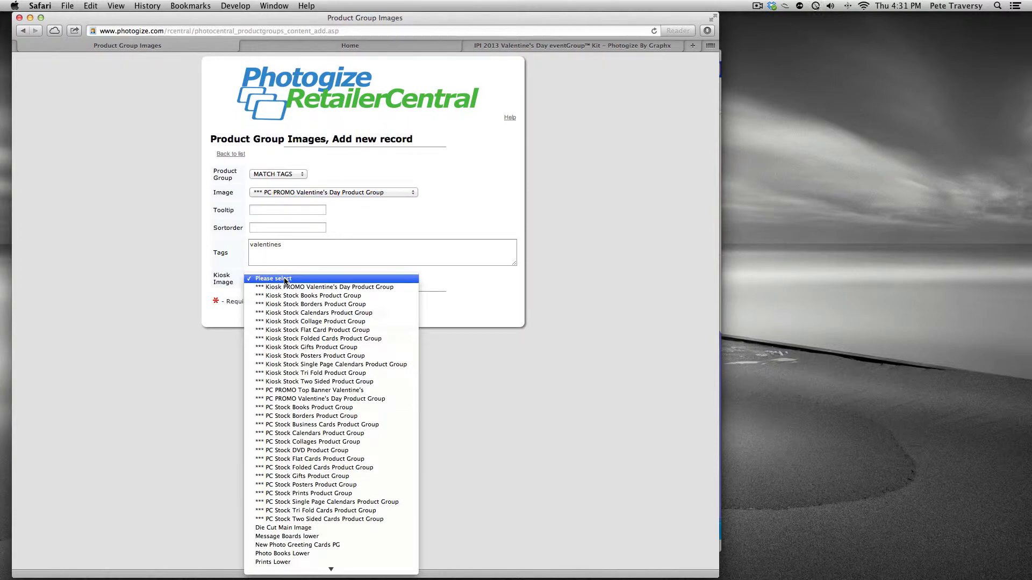
click(318, 290)
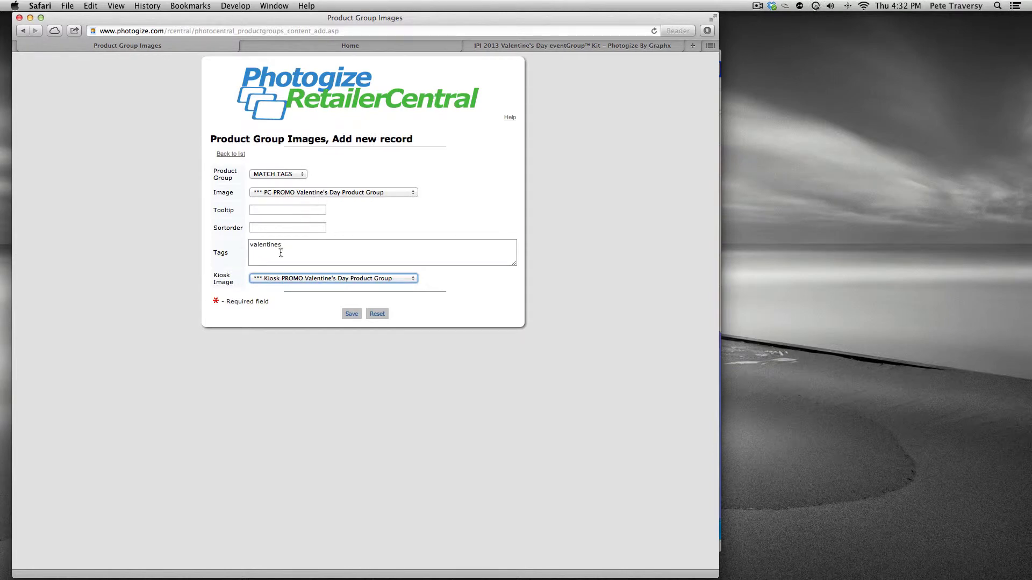
- Set the Valentine's record's sort order to 0, save it, and return to the product group images list
click(280, 228)
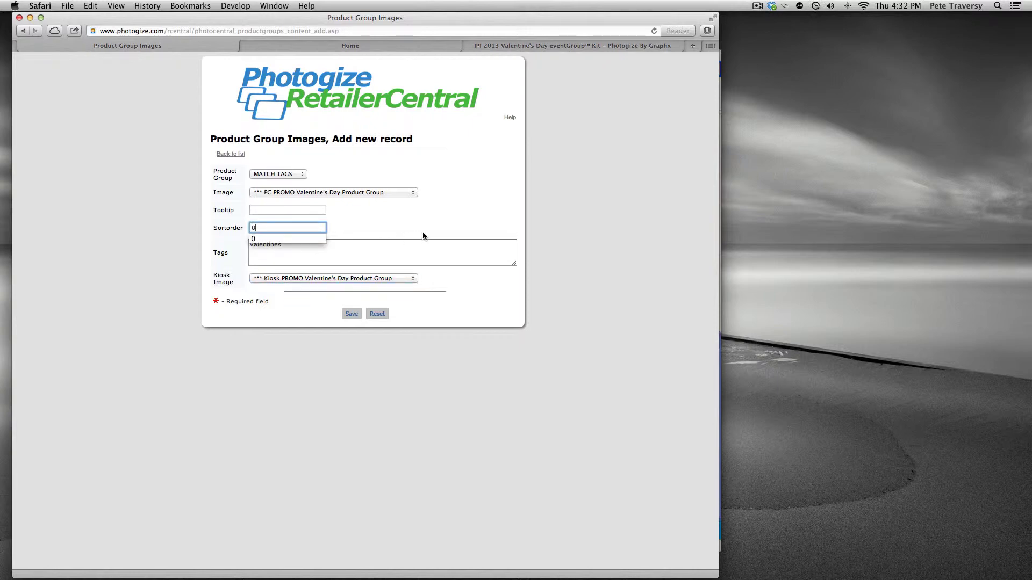
click(423, 231)
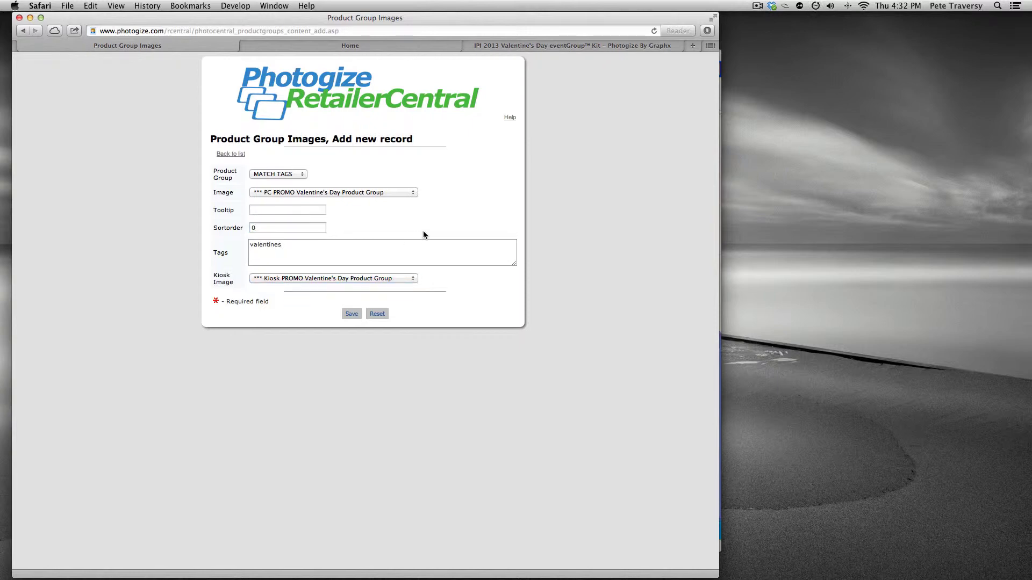
click(351, 314)
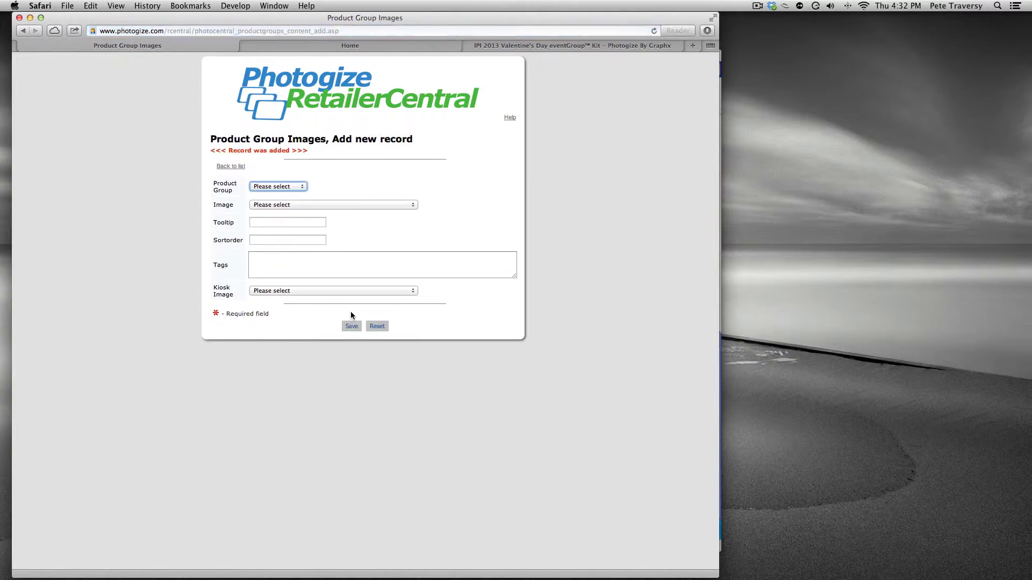
click(230, 166)
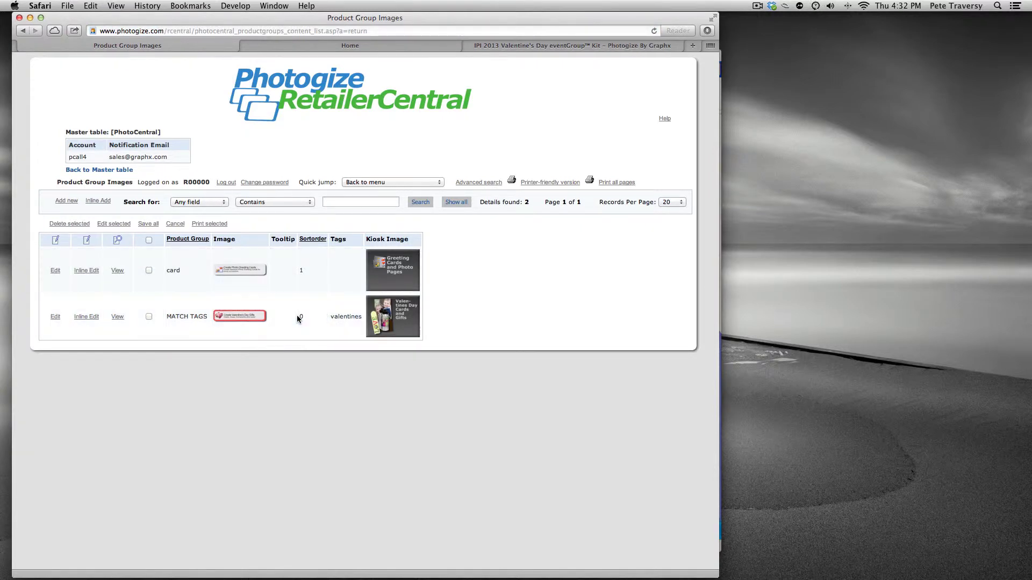
- Check the Valentine's Day Gifts group on the storefront's Shop page and examine the products it offers
click(412, 47)
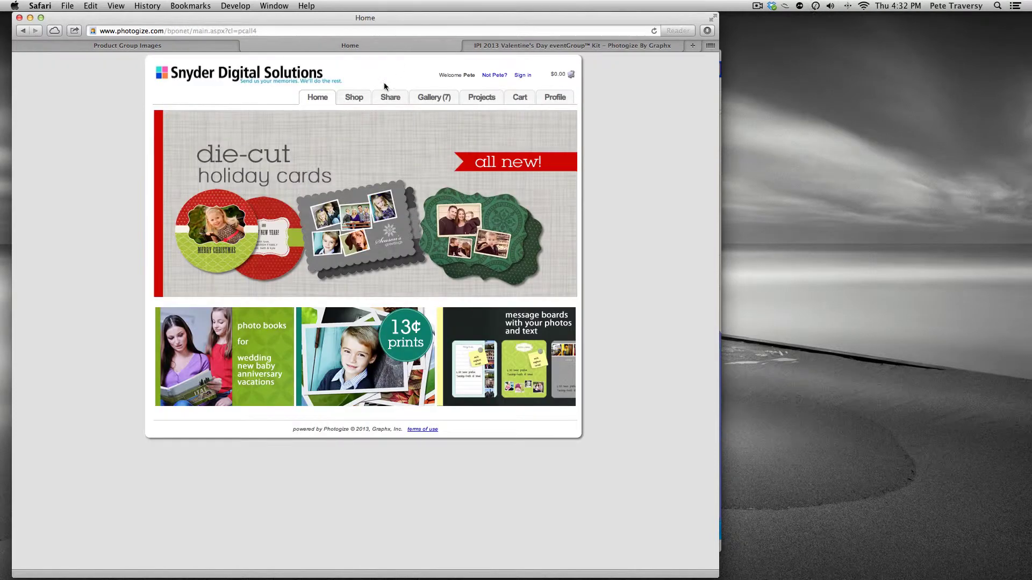
click(355, 97)
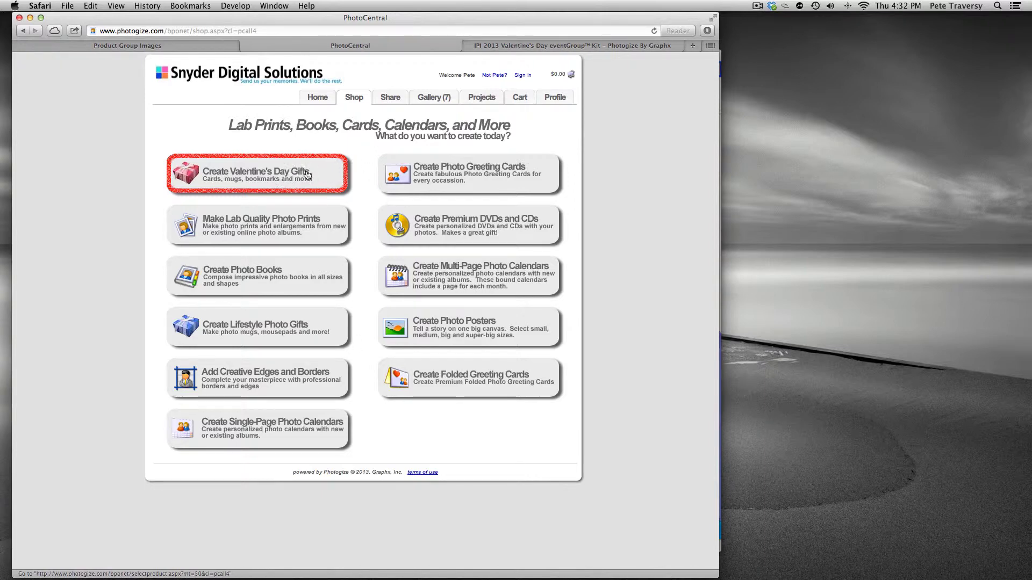
click(277, 176)
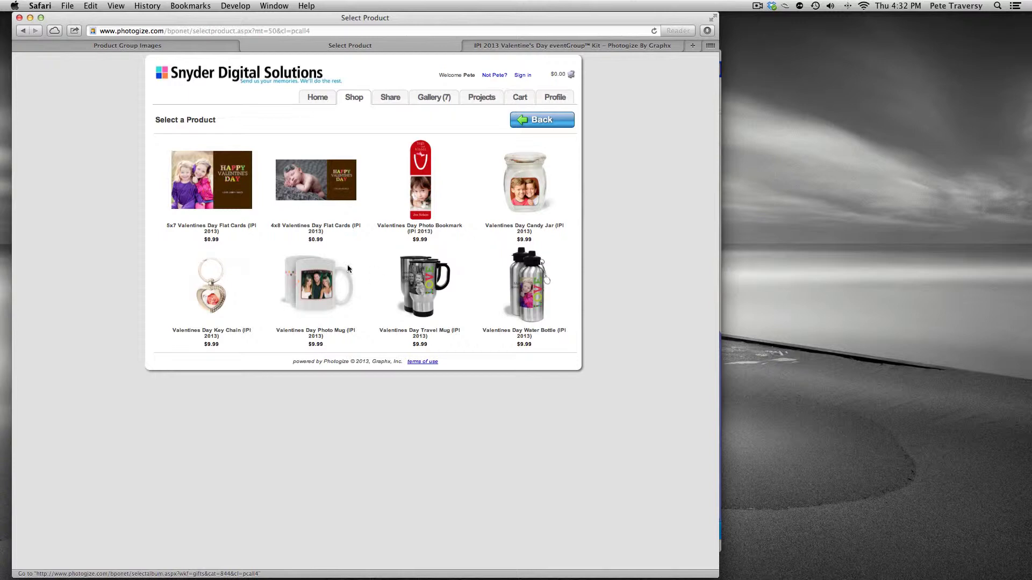
- Reopen the store account's Product Group Images from the RetailerCentral account list and start another new record
click(199, 44)
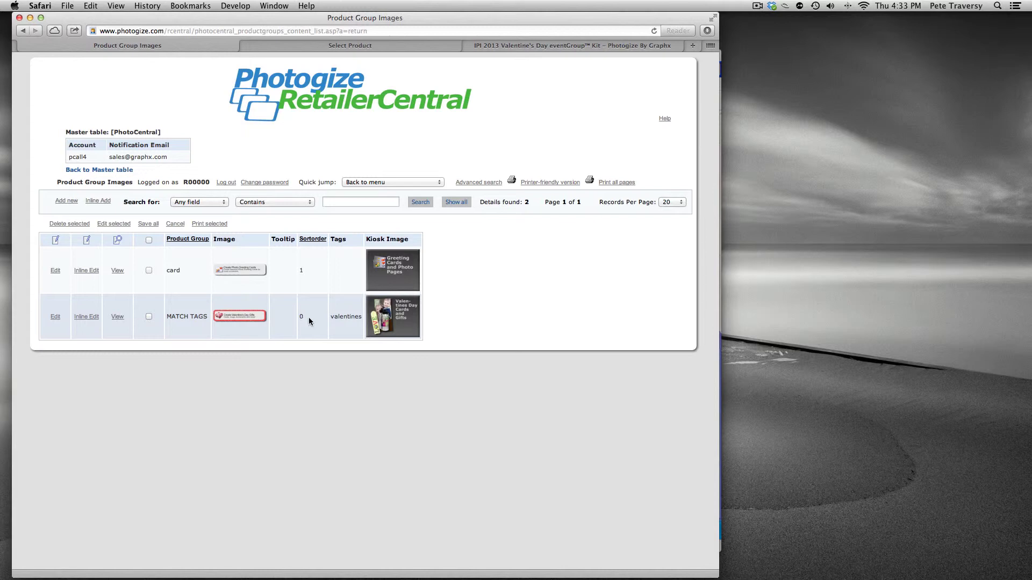
click(112, 170)
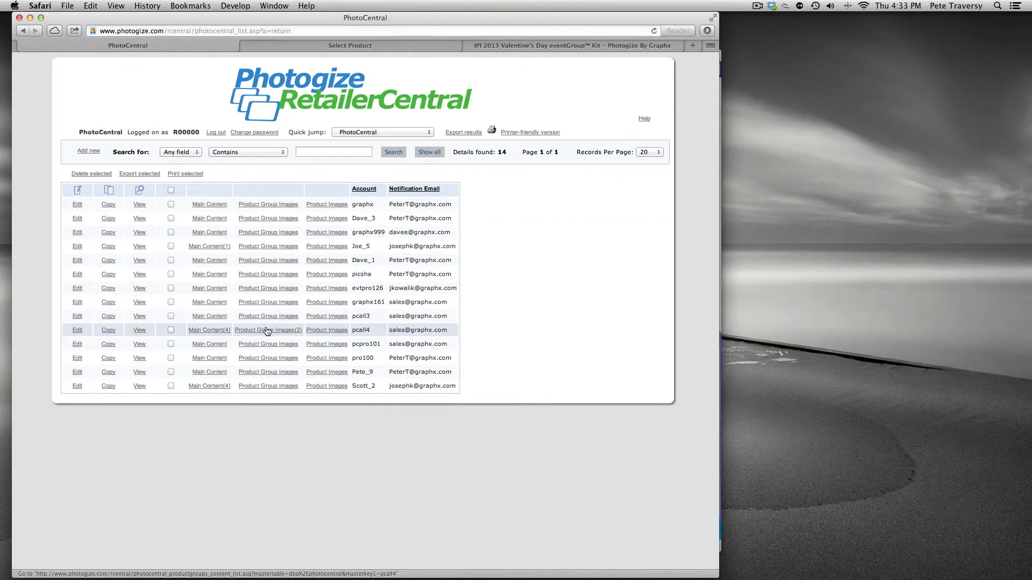
mouse_move(267, 332)
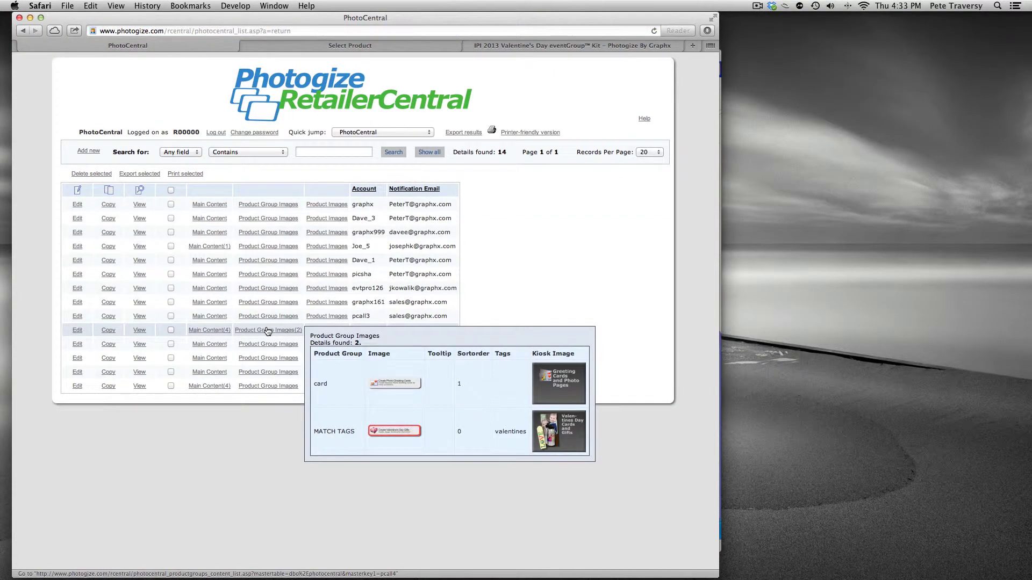
click(267, 331)
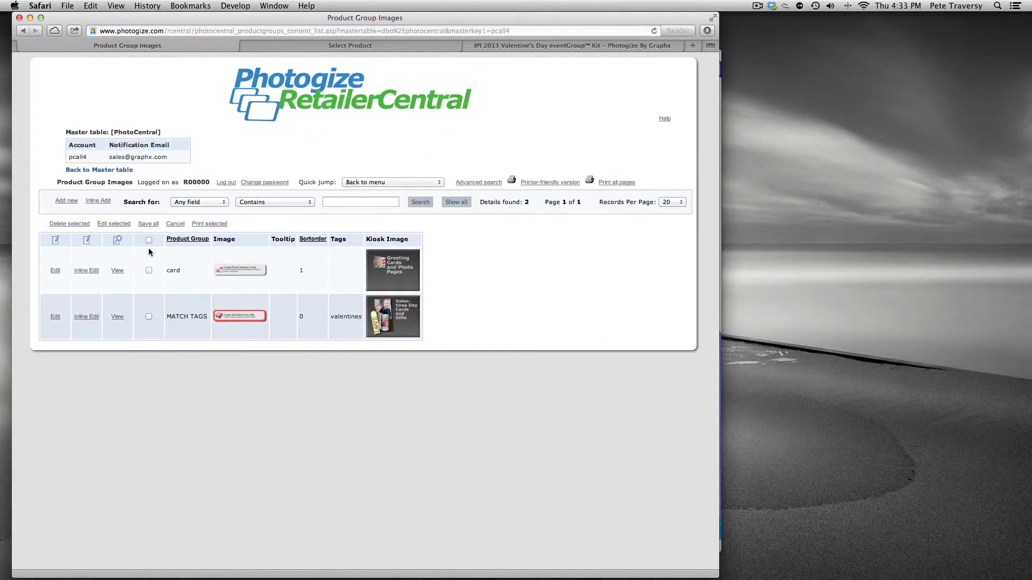
click(67, 201)
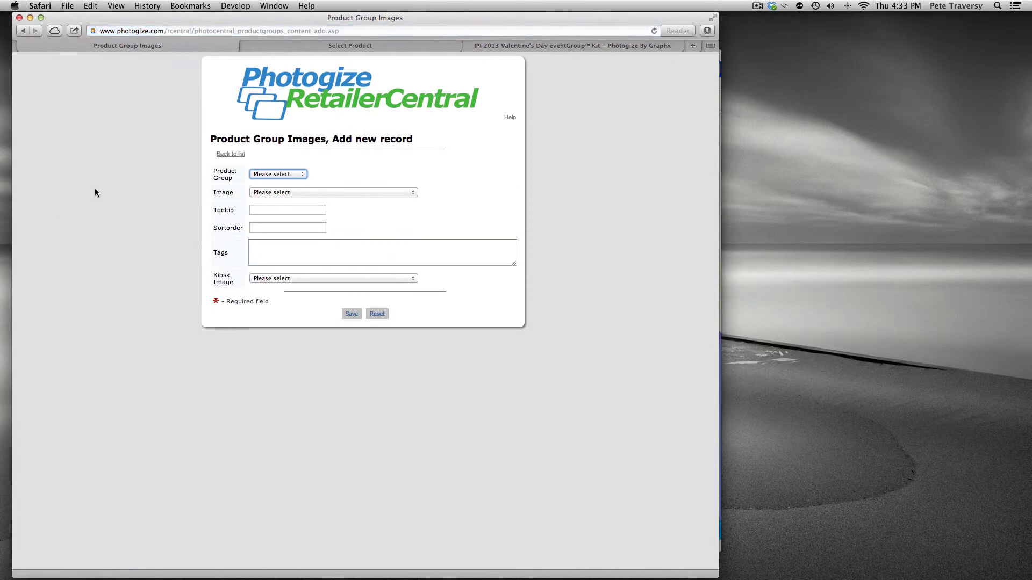
- Review the arrangement of product groups on the storefront's Shop page and return to the new record form
click(396, 45)
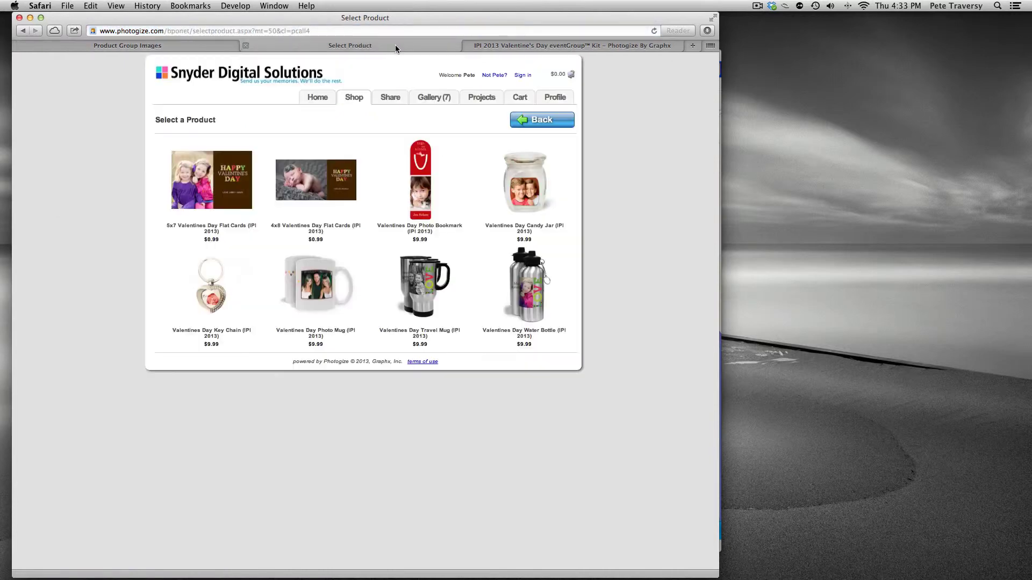
click(356, 99)
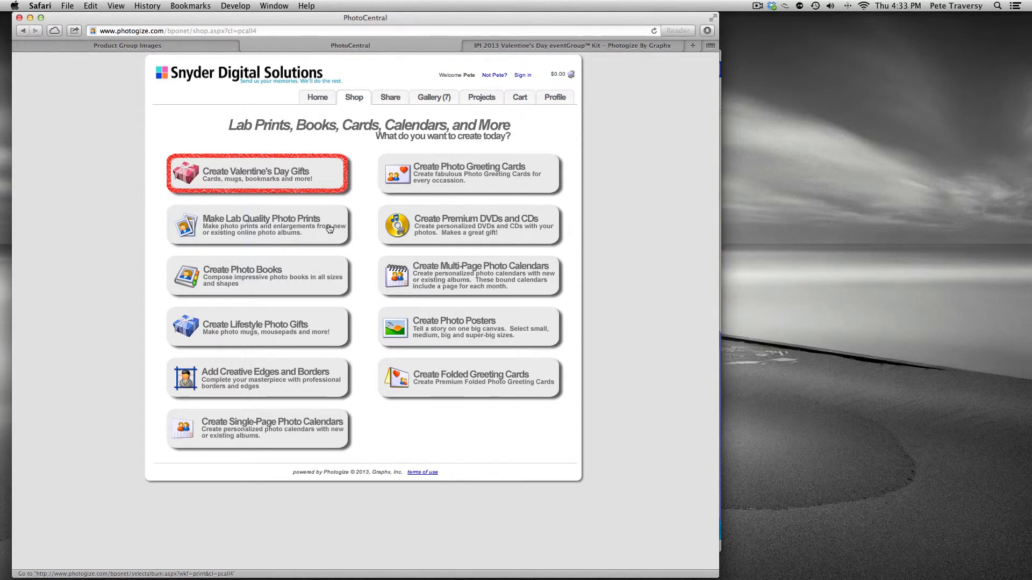
click(204, 44)
- Set the new record's product group to foldedcards and its image to PC Stock Folded Cards Product Group
click(276, 174)
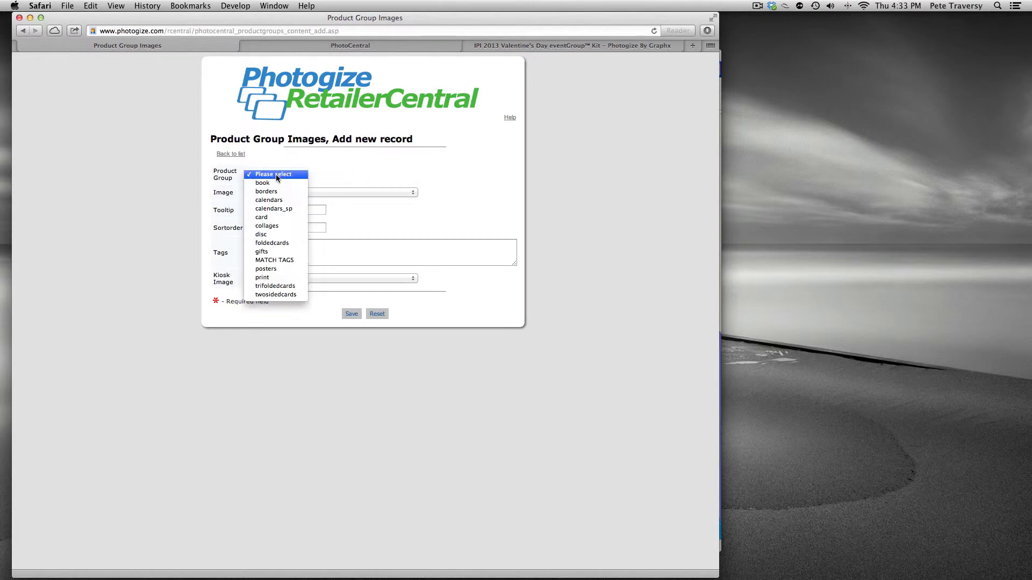
click(277, 243)
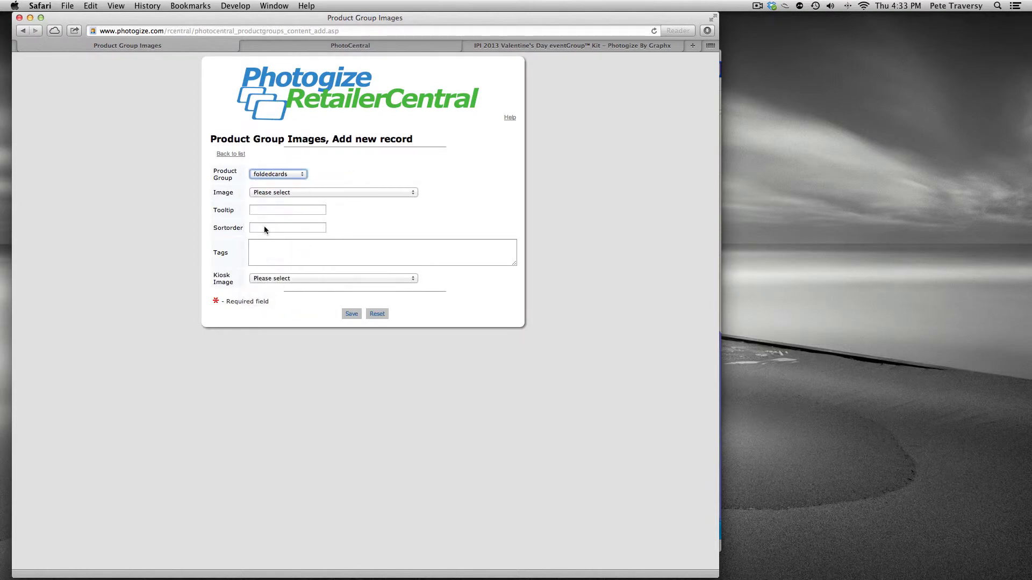
click(305, 192)
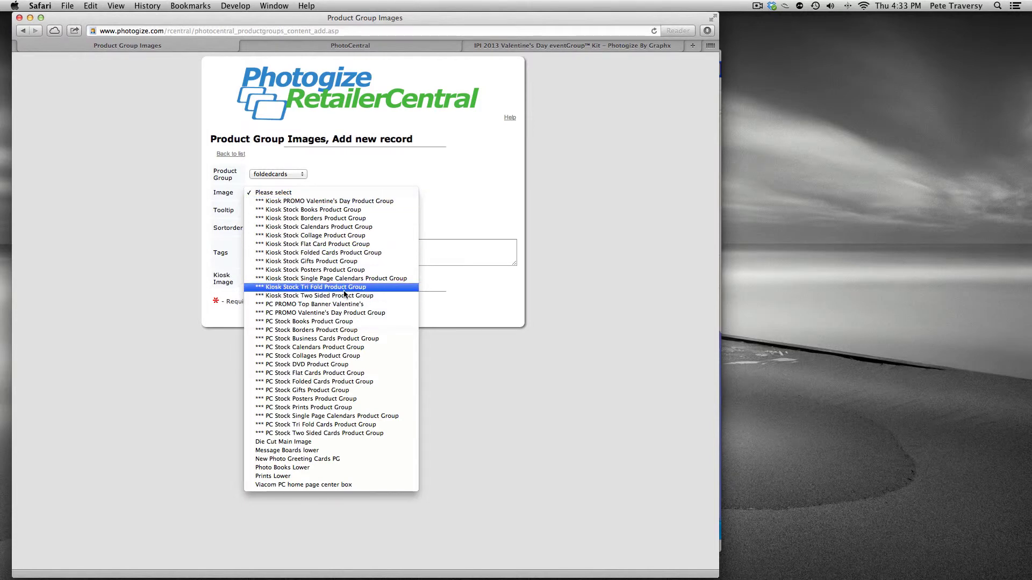
click(338, 383)
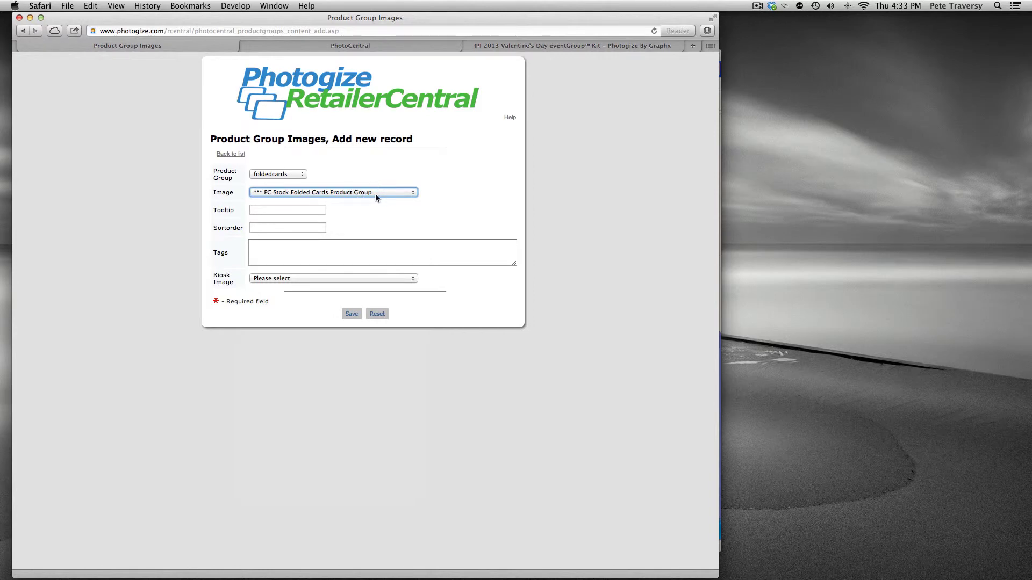
- Set the foldedcards record's sort order to 1 and kiosk image to Kiosk Stock Folded Cards Product Group, and save it
click(302, 228)
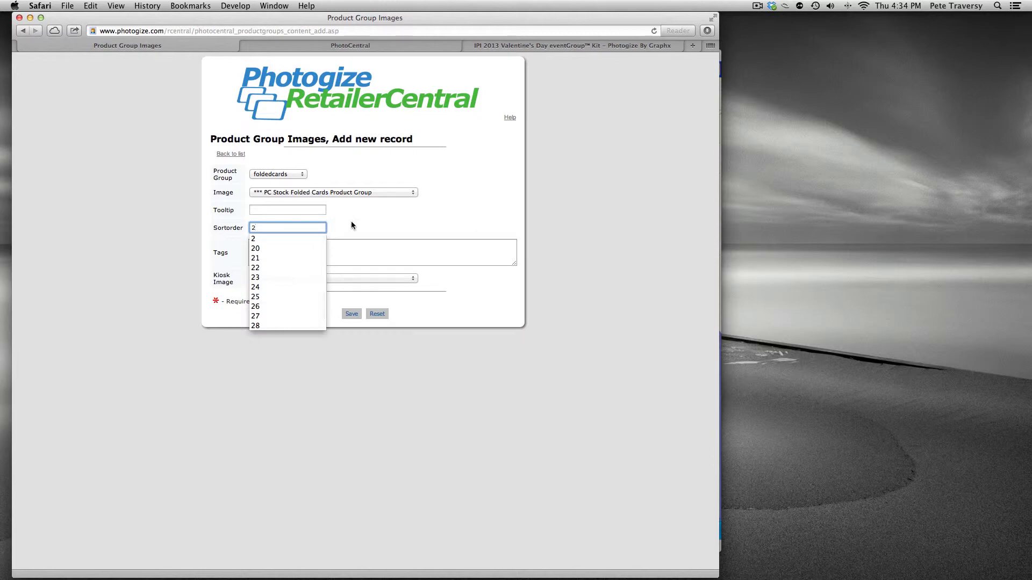
text(2)
key(BackSpace)
text(1)
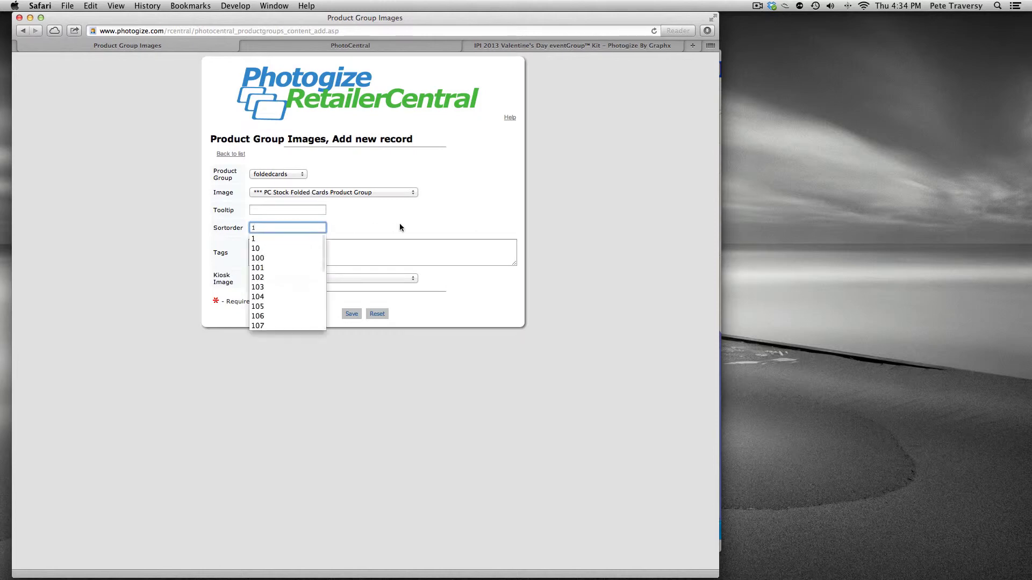
click(399, 227)
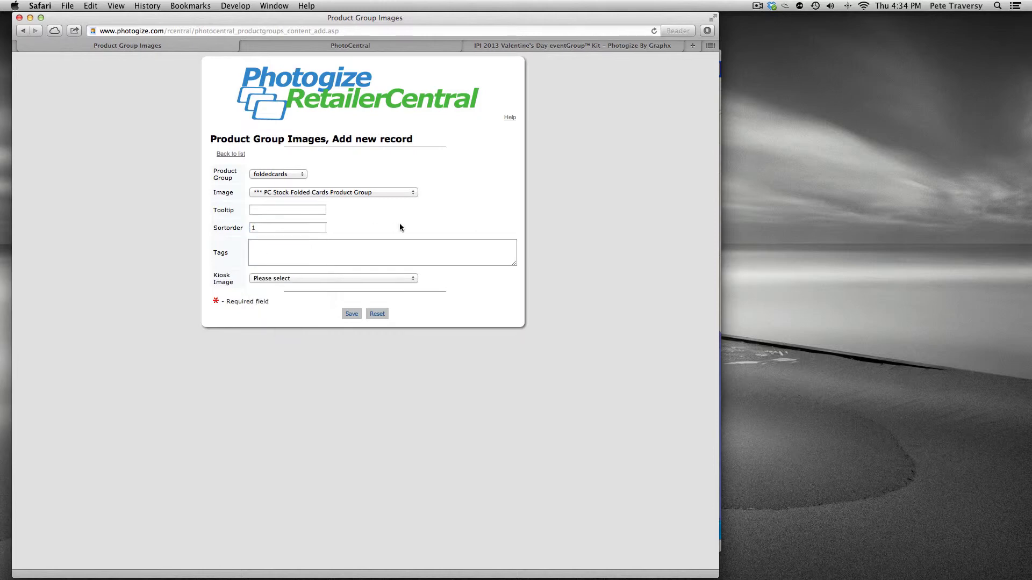
click(306, 278)
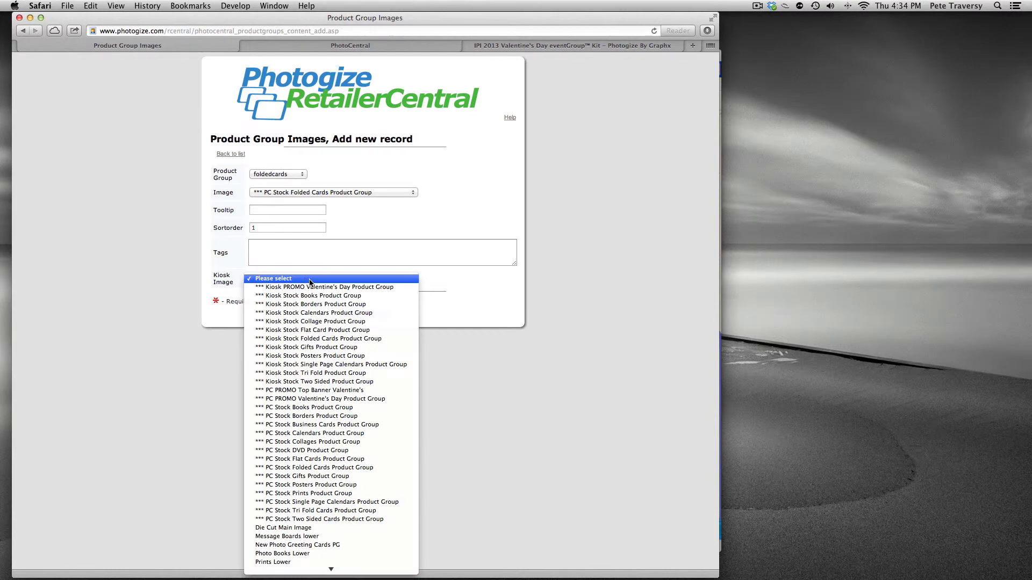
click(358, 340)
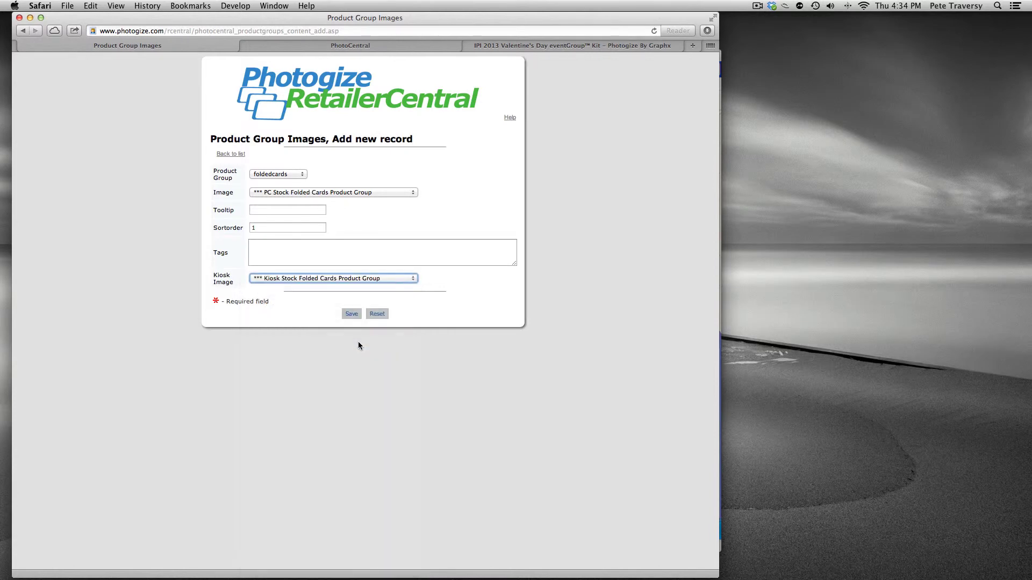
click(352, 316)
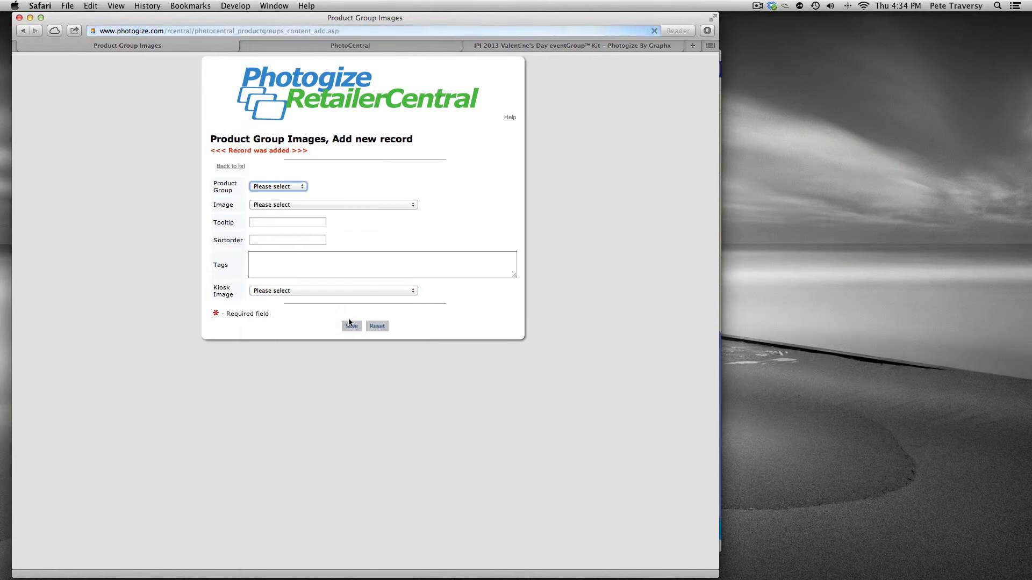
- Reload the storefront's Shop page and compare its group arrangement with the records in the Product Group Images list
click(388, 46)
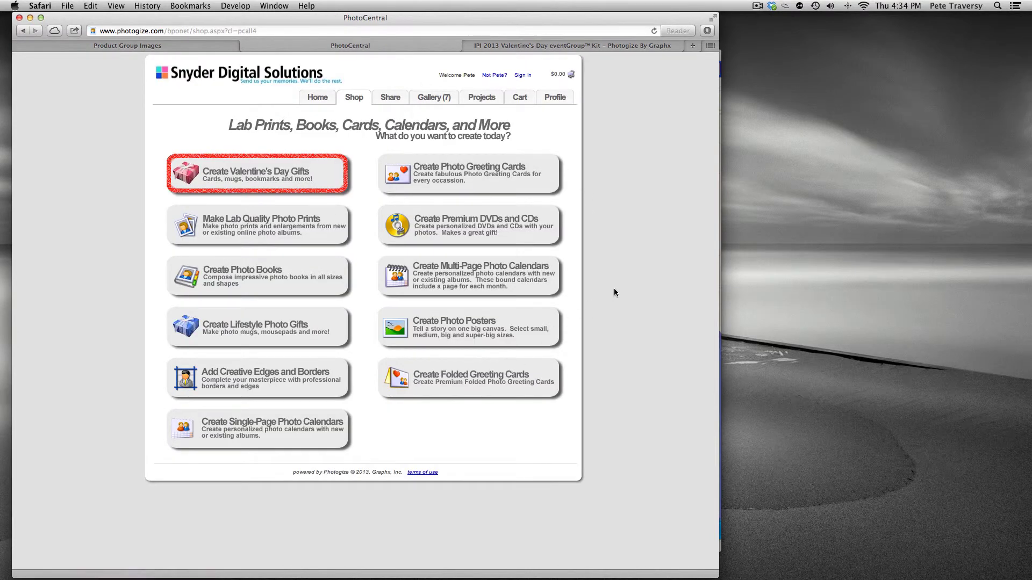
click(655, 31)
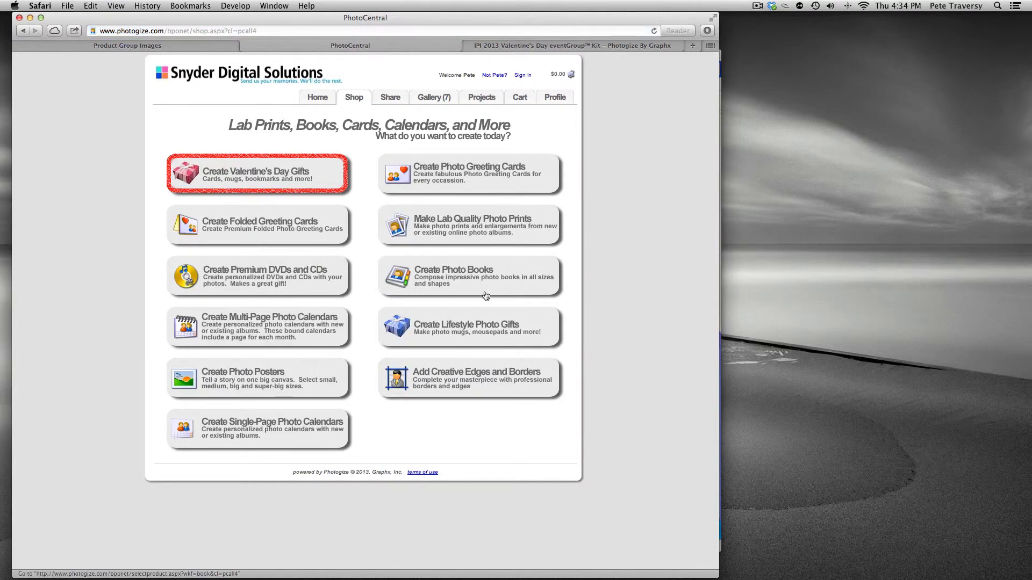
click(190, 43)
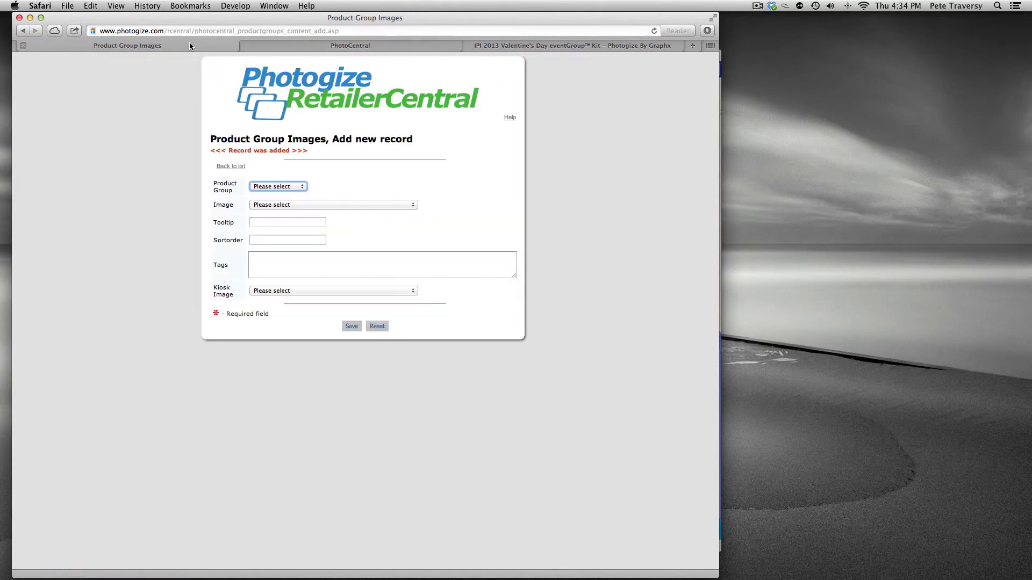
click(231, 166)
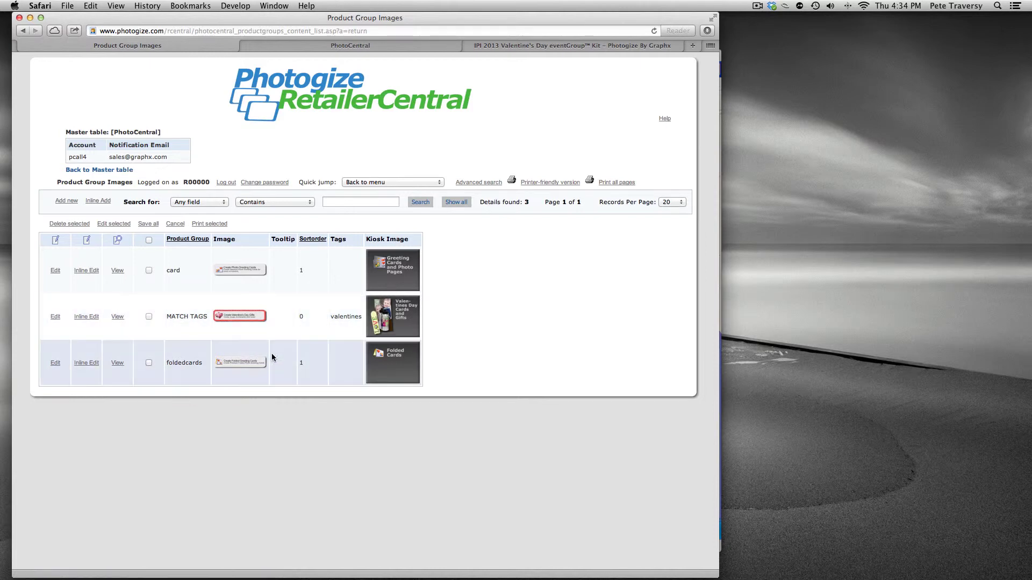
click(347, 44)
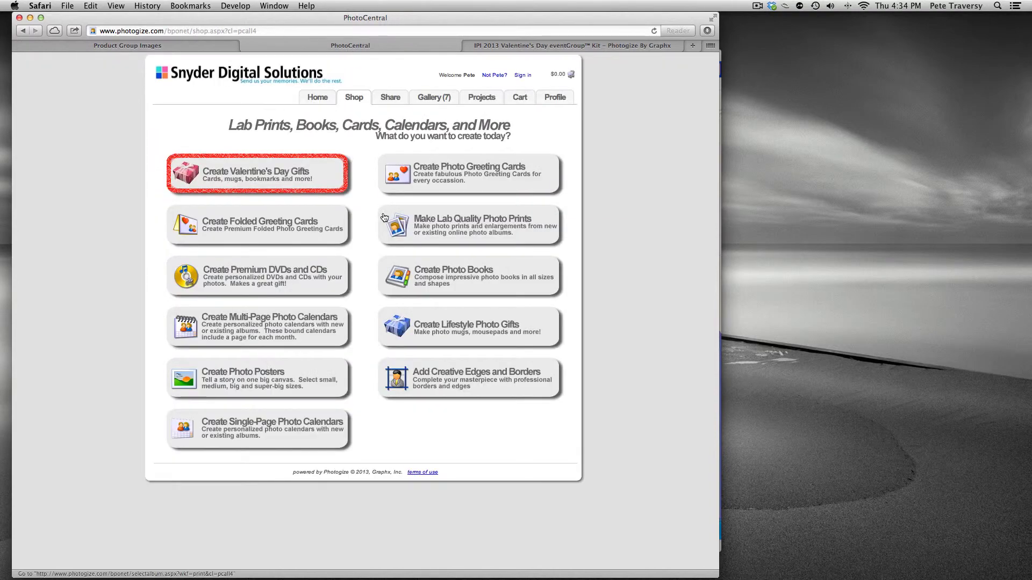
click(170, 48)
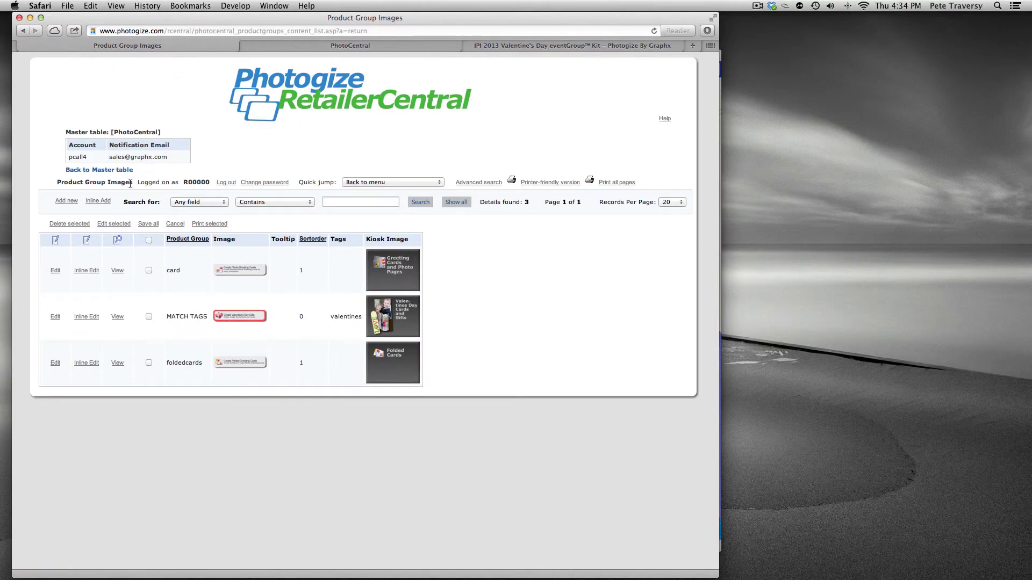
- Open the store account's Main Content list from the master table and compare it with the storefront's home page
click(117, 171)
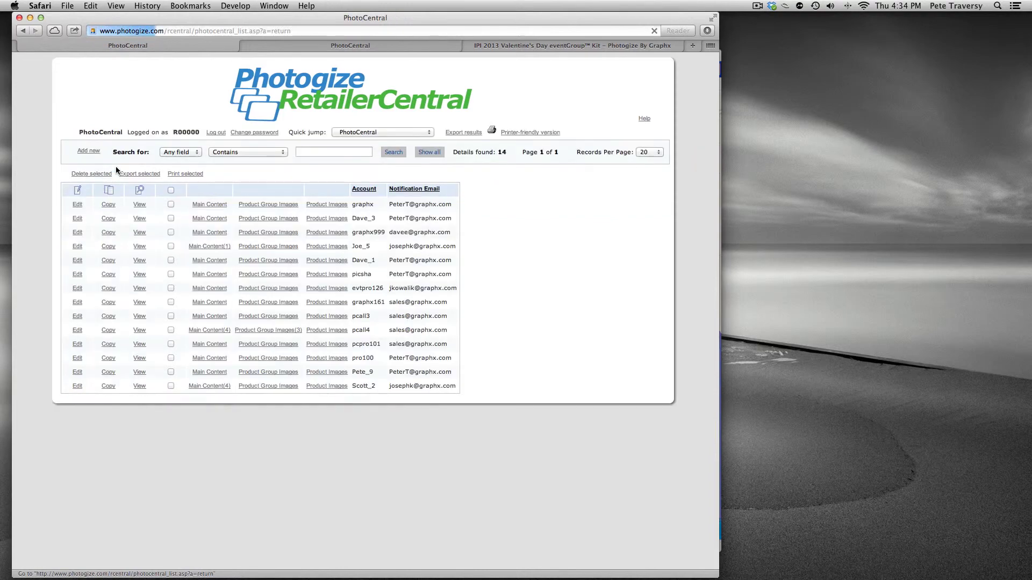
click(210, 330)
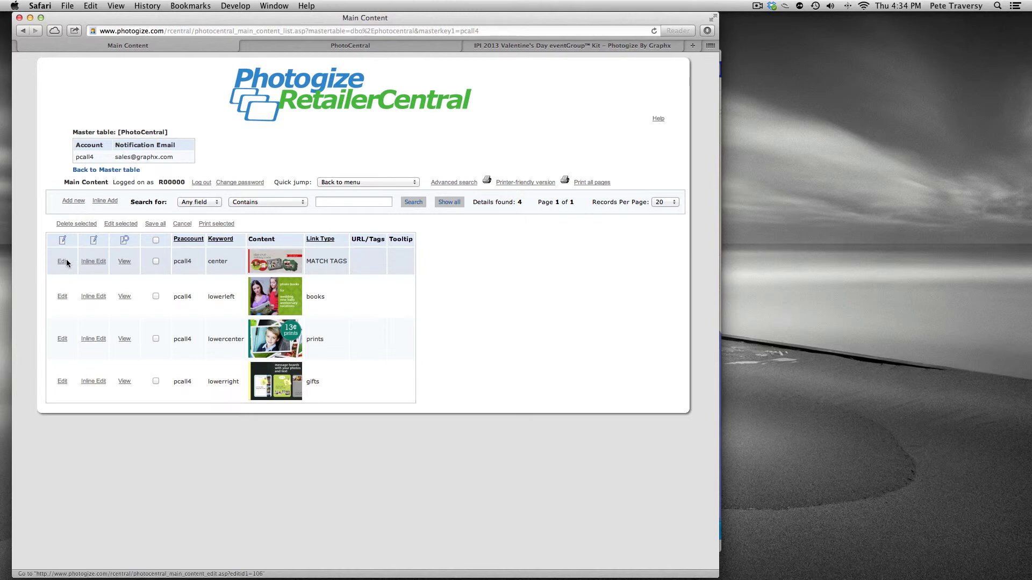
click(370, 47)
click(324, 100)
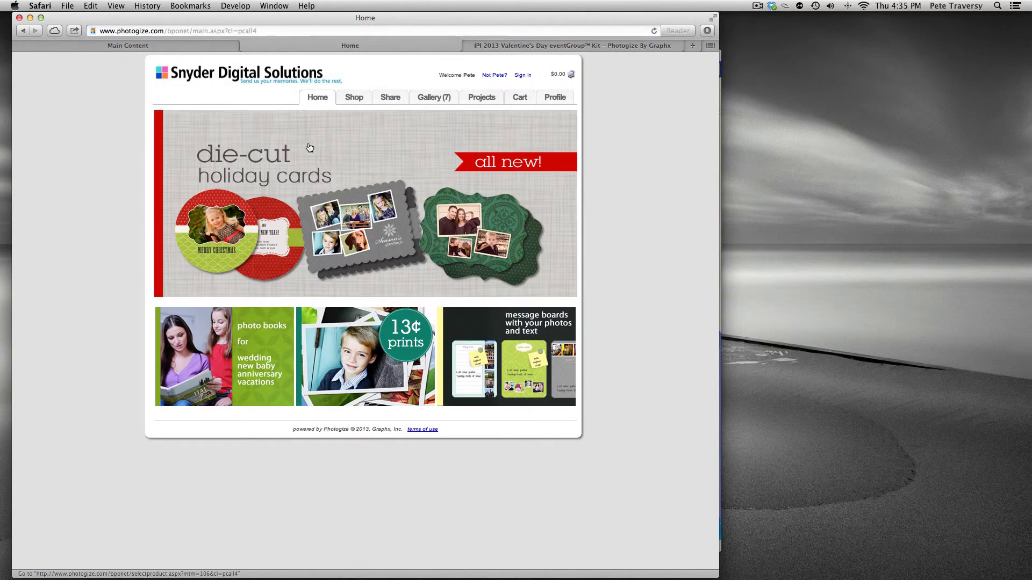
click(198, 44)
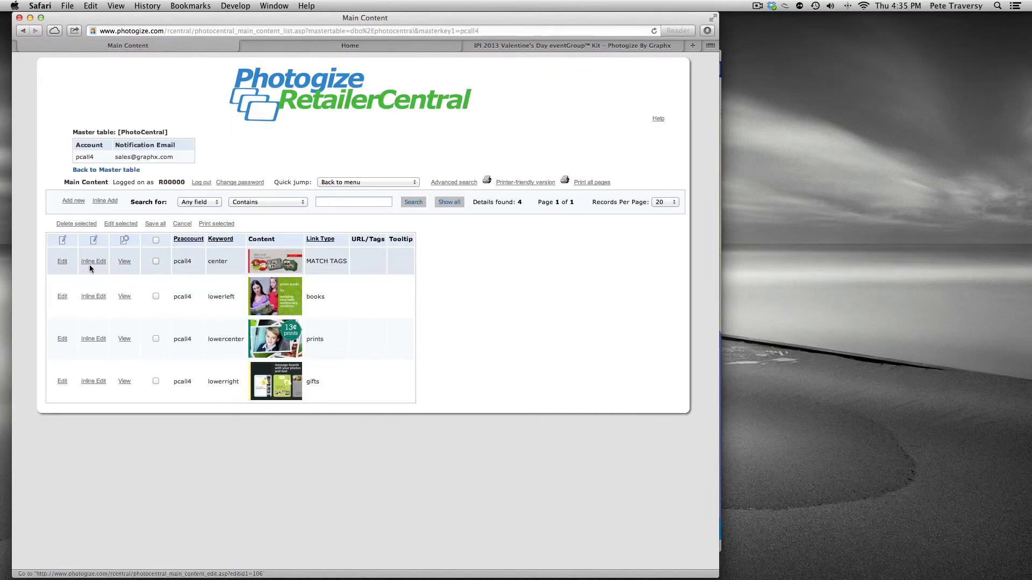
- Edit the center record to use PC PROMO Top Banner Valentine's as content with the tag valentines, and save it
click(63, 262)
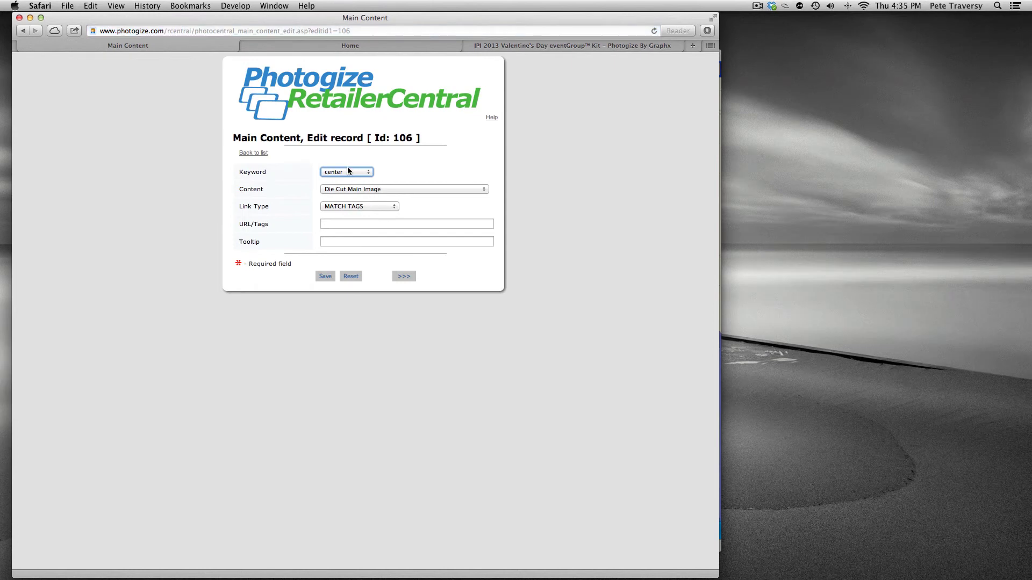
click(379, 192)
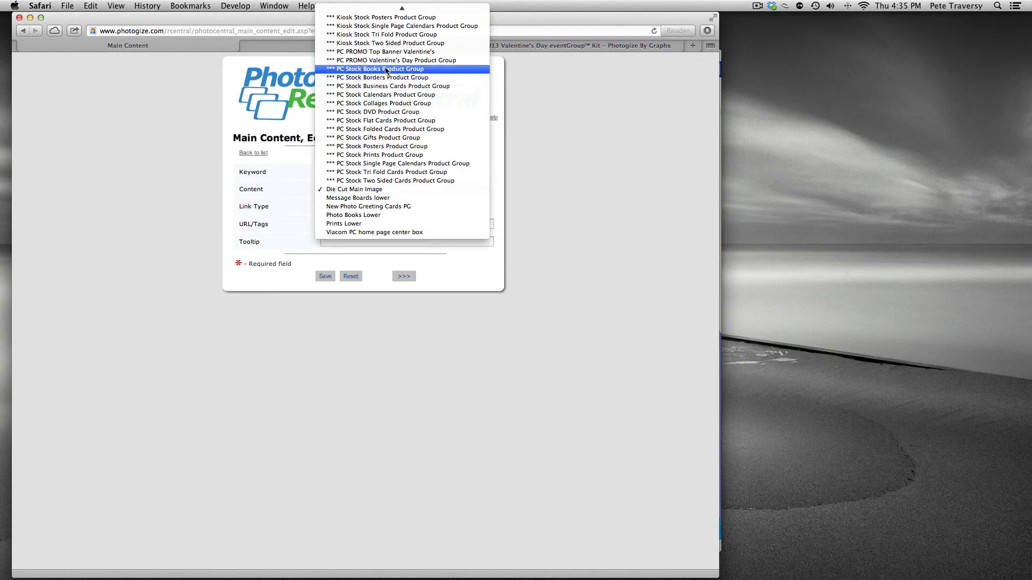
click(408, 52)
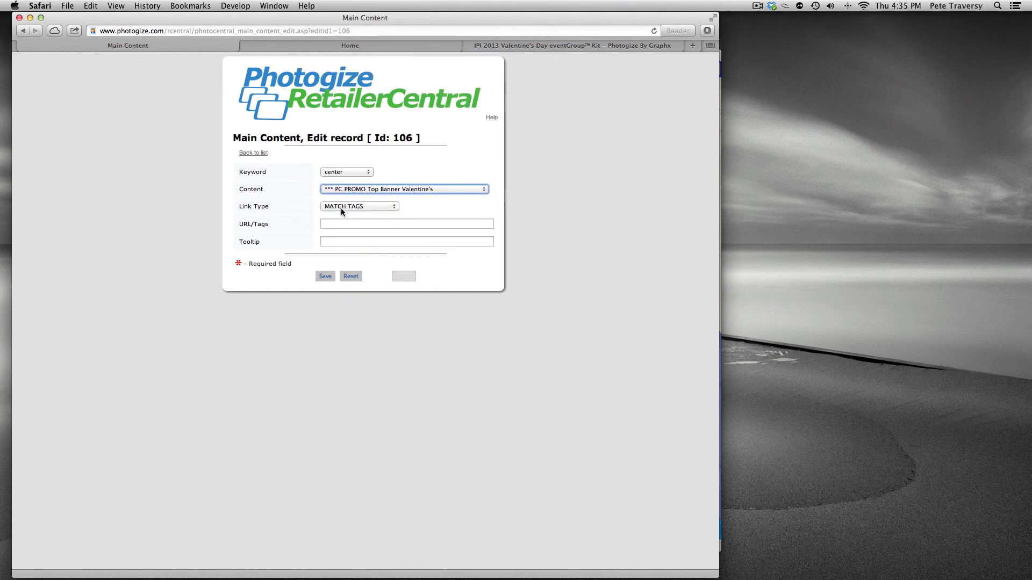
click(338, 224)
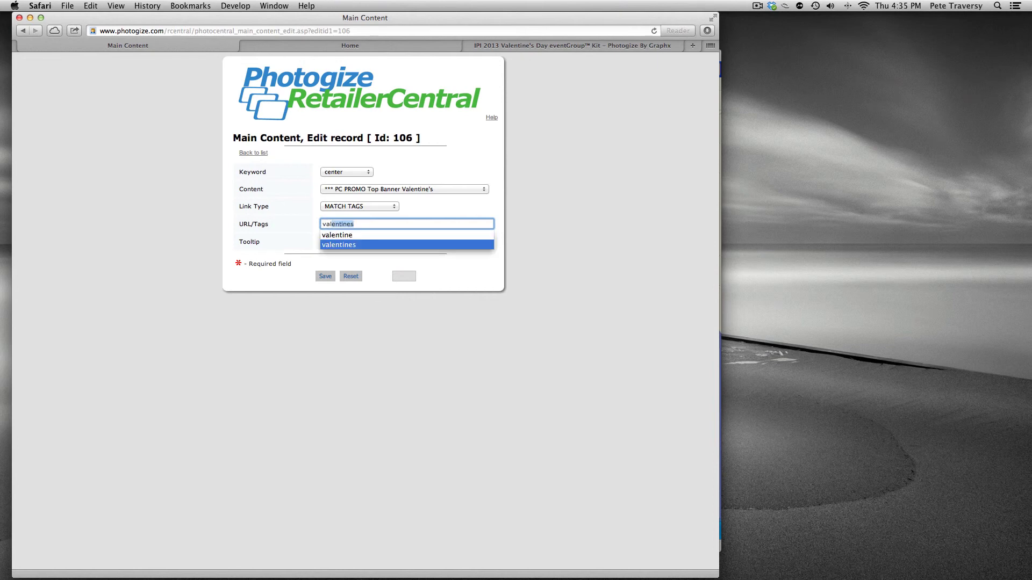
key(Escape)
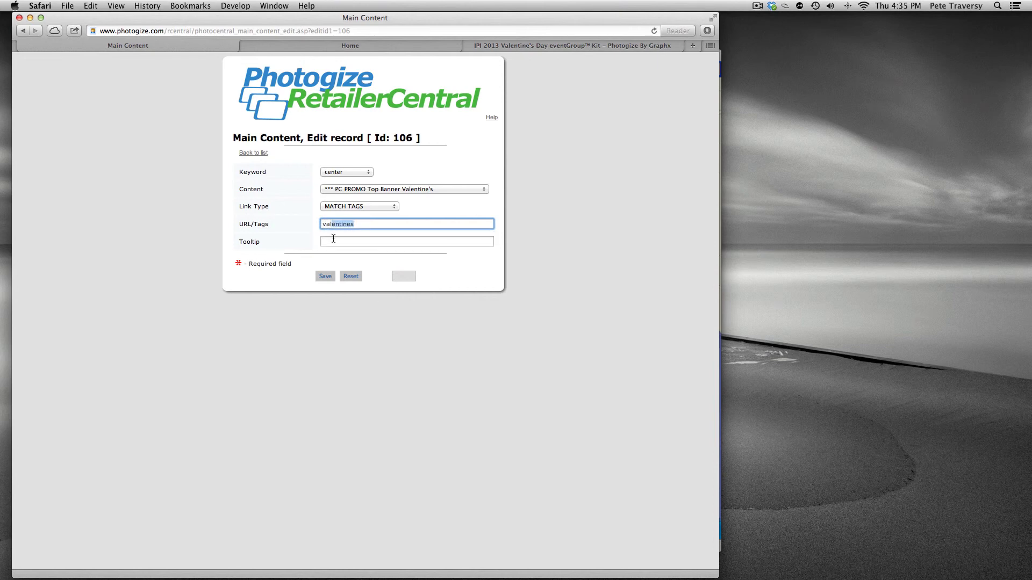
click(326, 277)
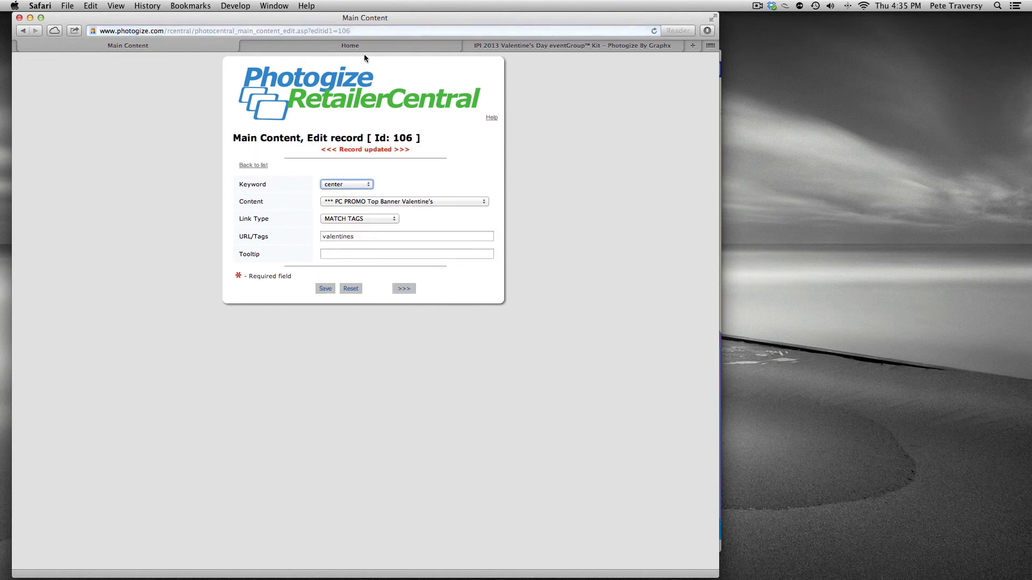
- Reload the storefront's home page and follow the Valentine's Cards + Gifts banner to check its link
click(368, 47)
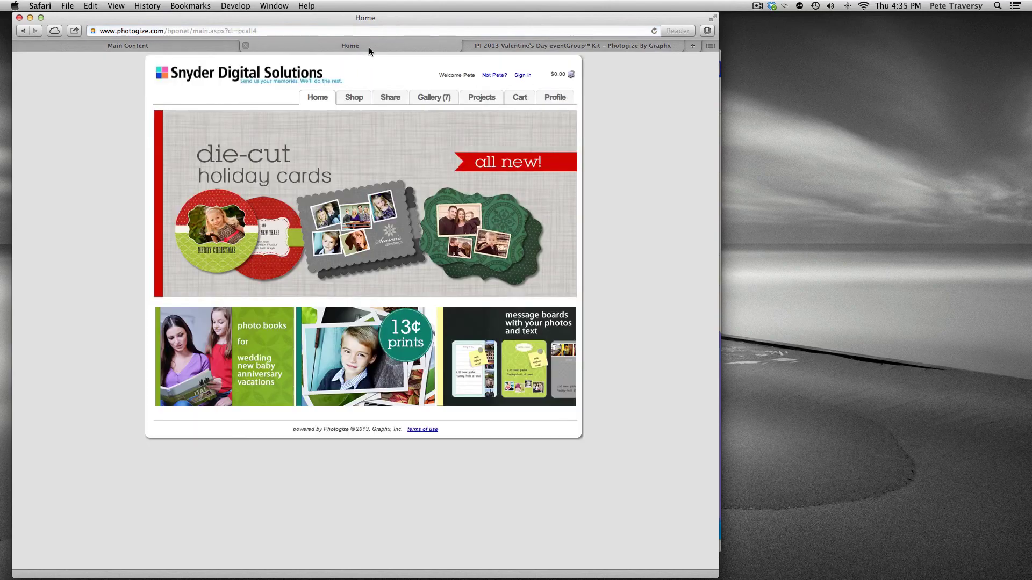
click(653, 30)
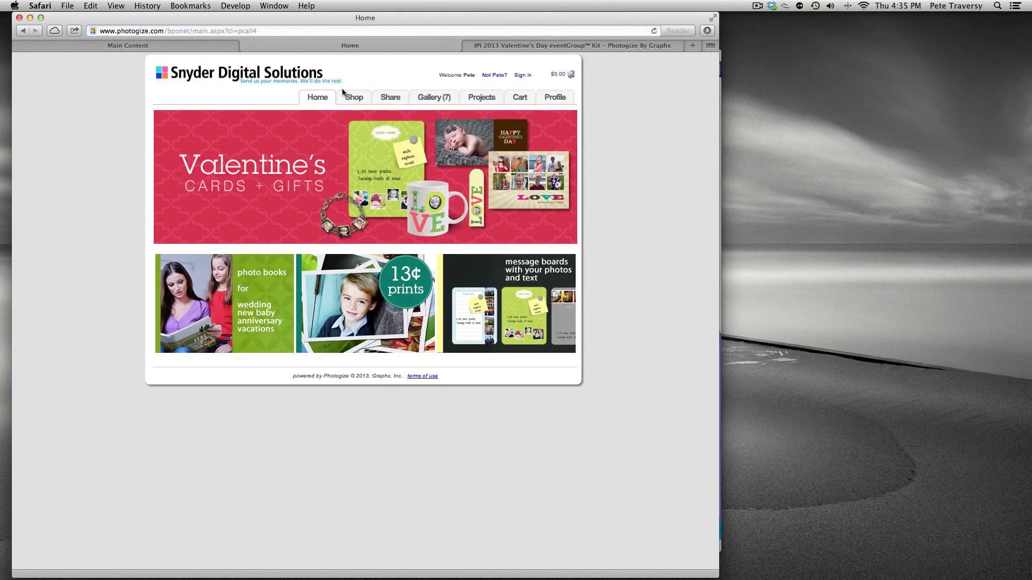
click(300, 193)
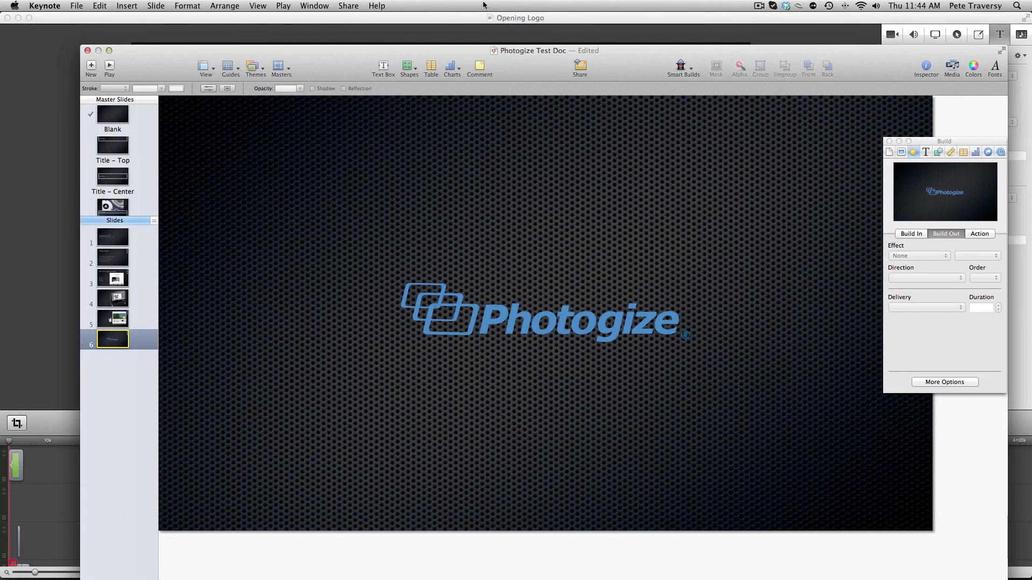
click(758, 7)
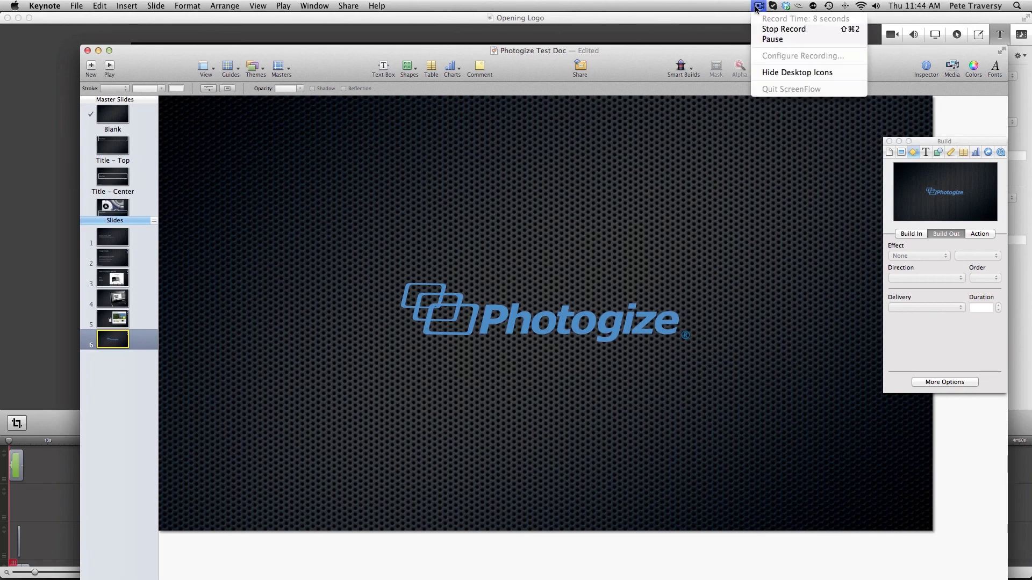